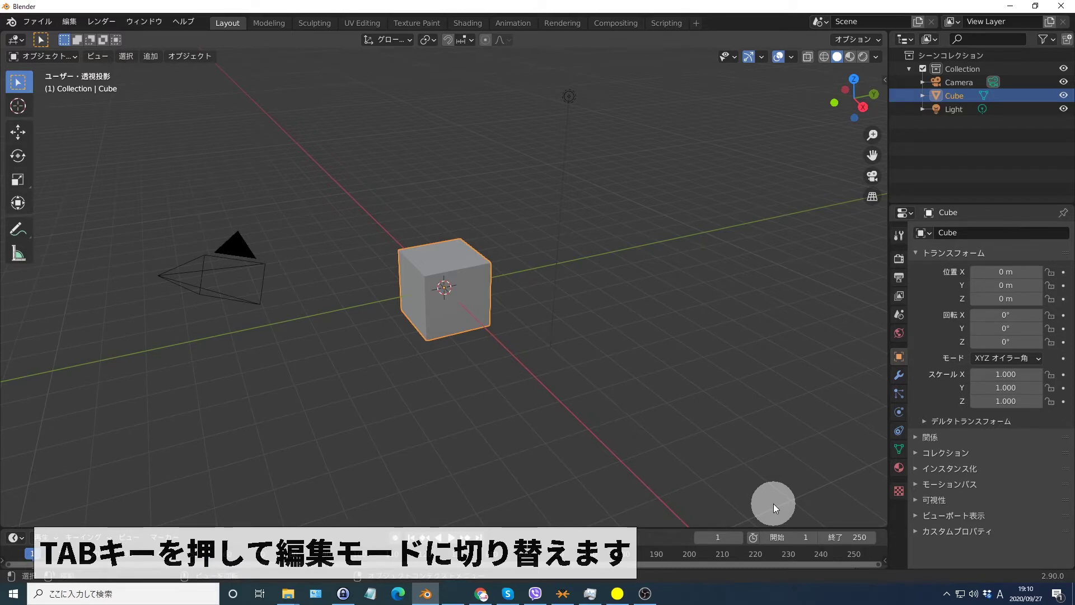
Enter edit mode with face selection and select the cube's two opposite faces along the X axis.
key(Tab)
key(3)
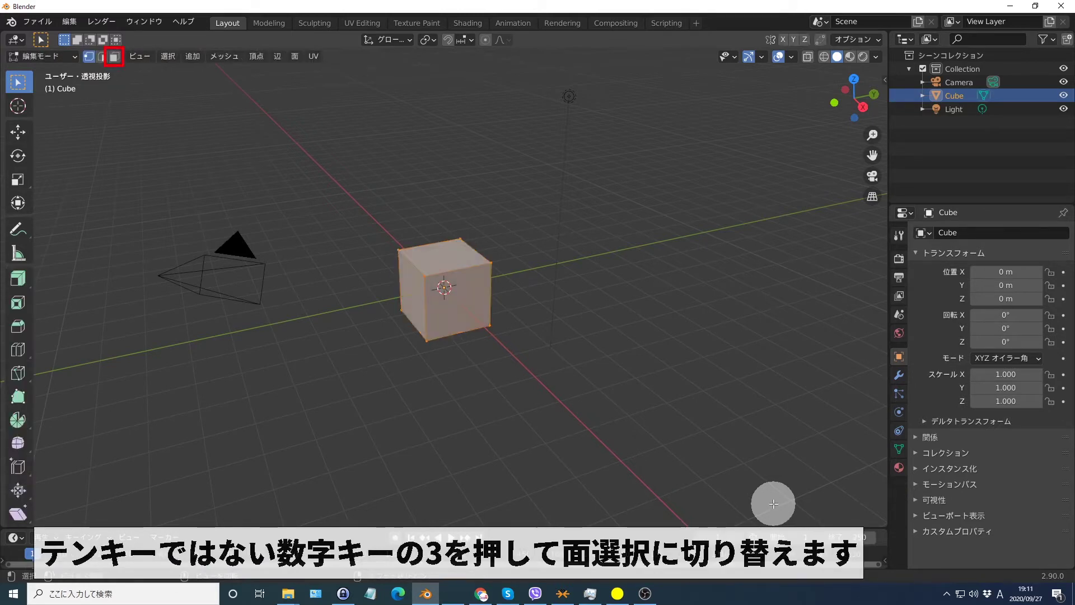
key(3)
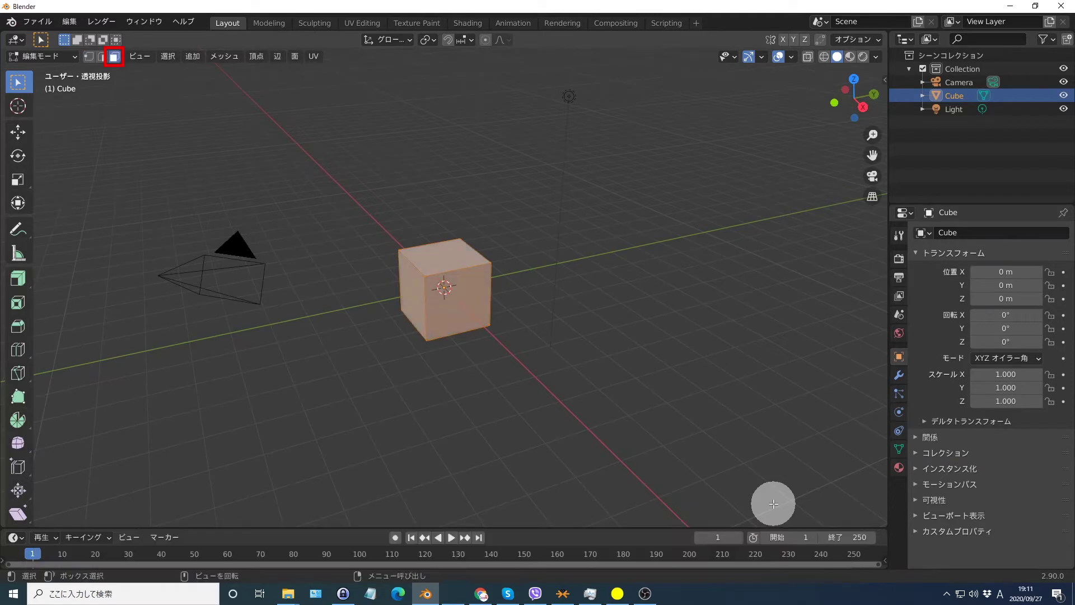
click(455, 309)
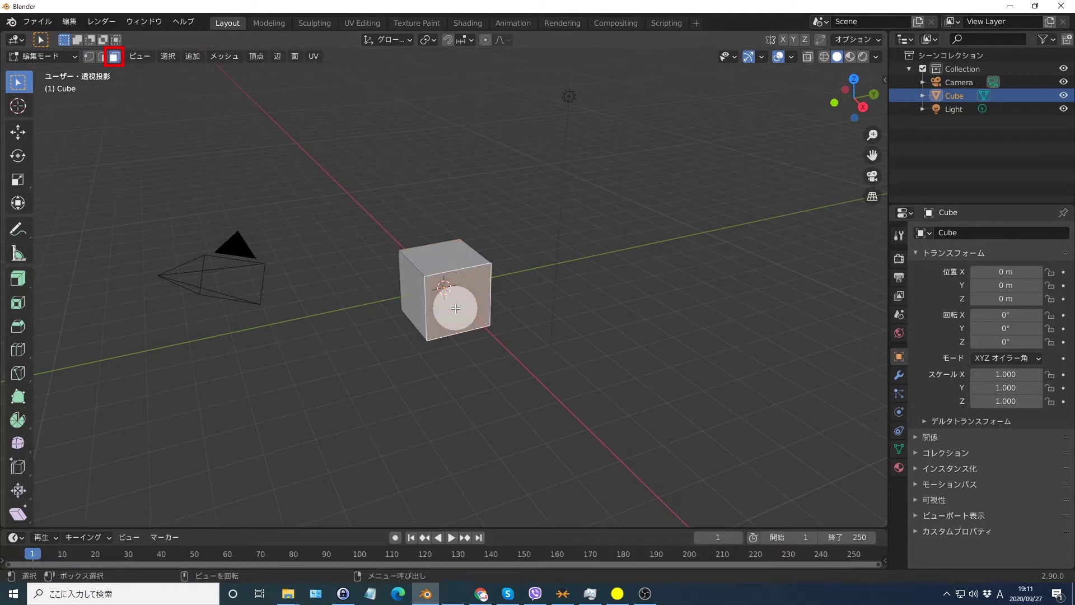
middle_drag(455, 309, 626, 323)
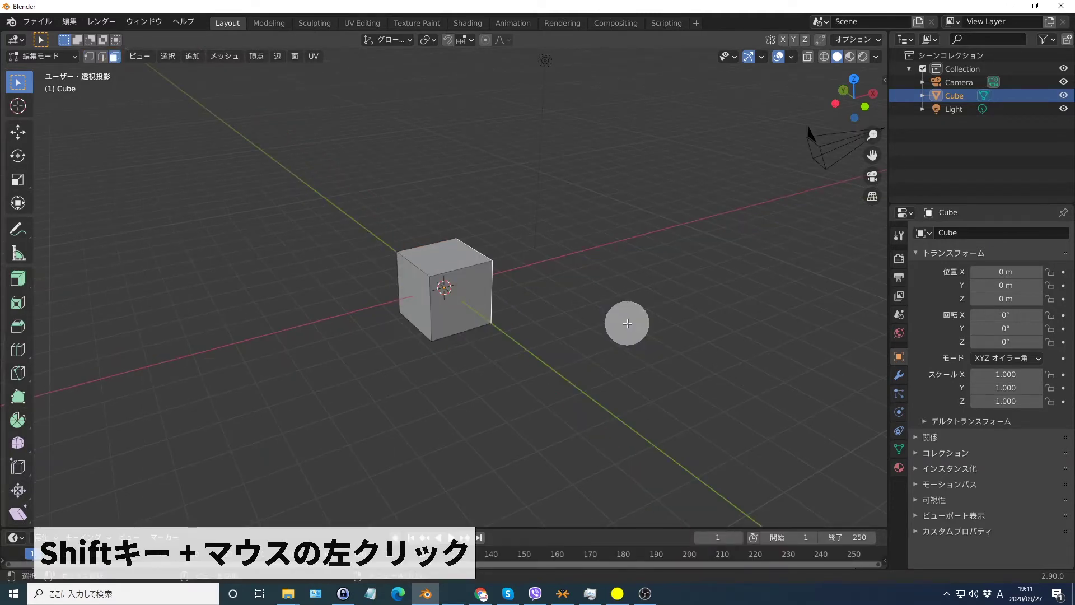
shift+click(412, 303)
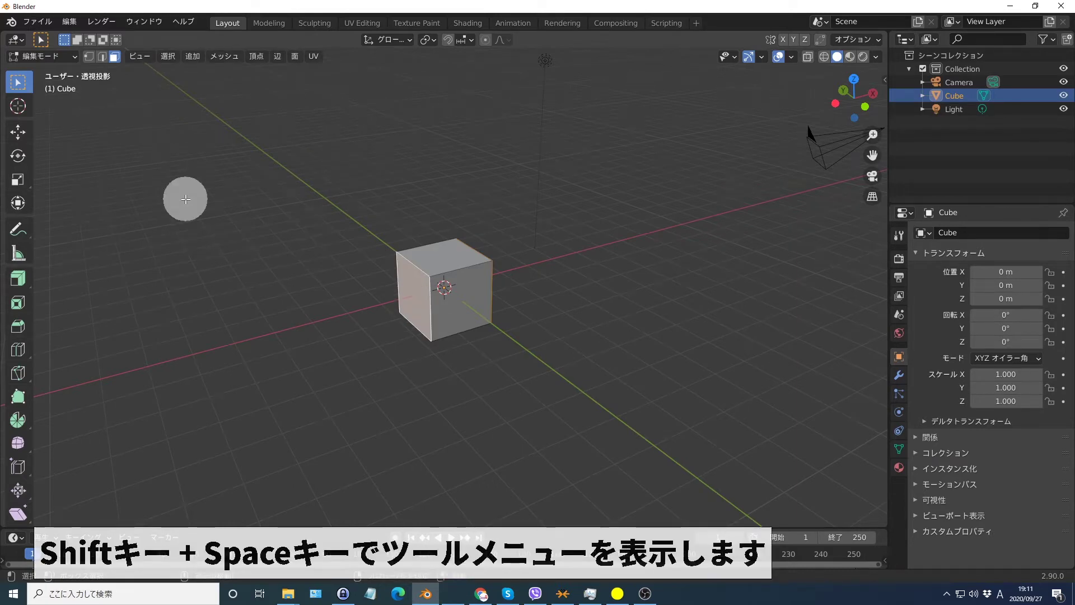
Lengthen the cube by moving the two selected end faces outward with Shrink/Fatten at an offset of 1 m.
key(shift+space)
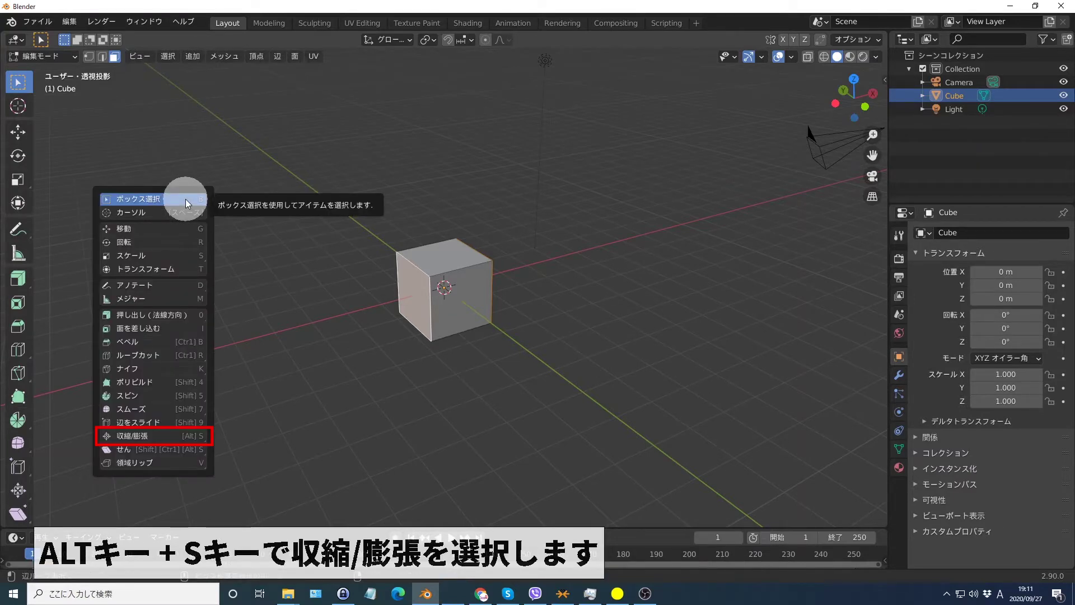
key(alt+s)
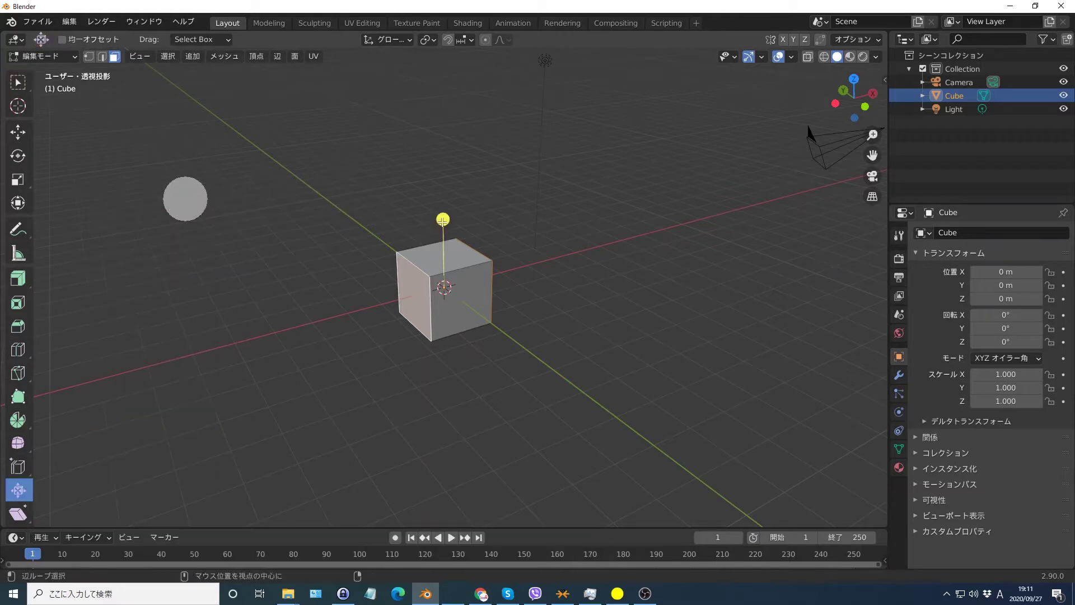
drag(442, 222, 444, 193)
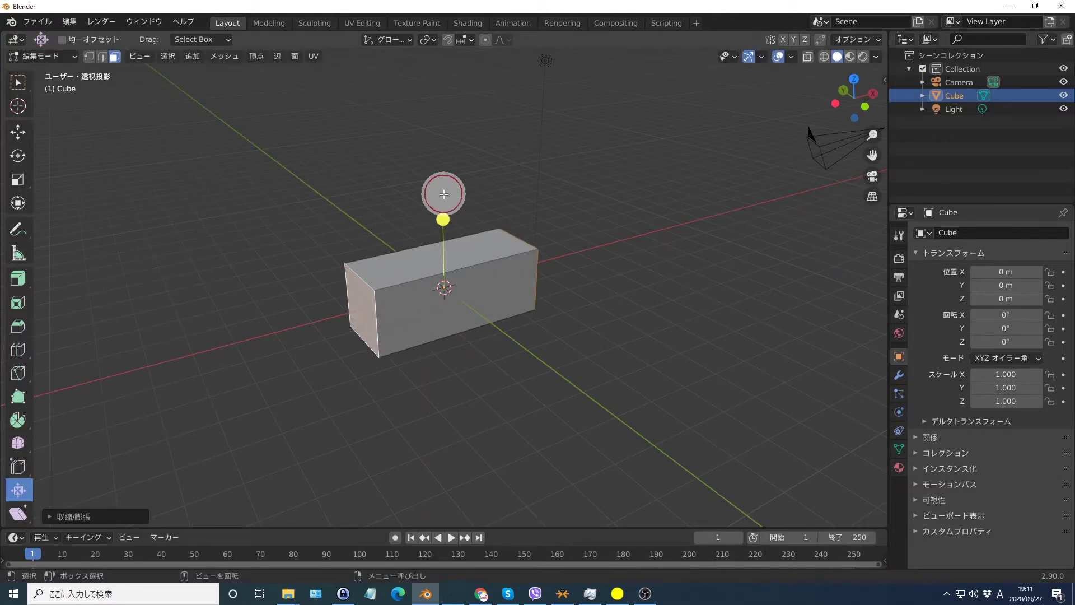
click(83, 516)
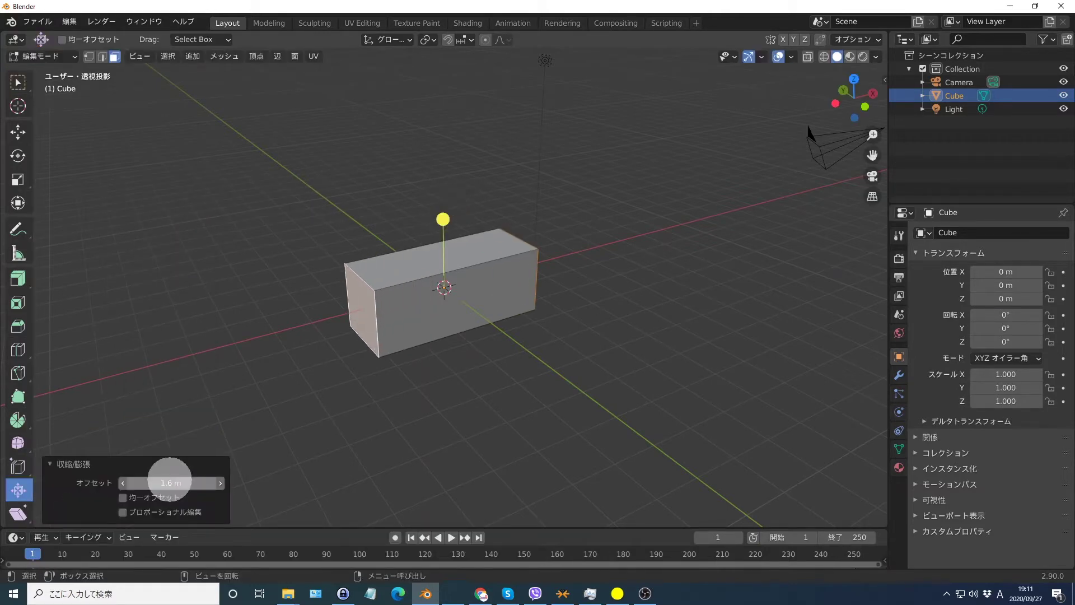
click(171, 481)
text(1)
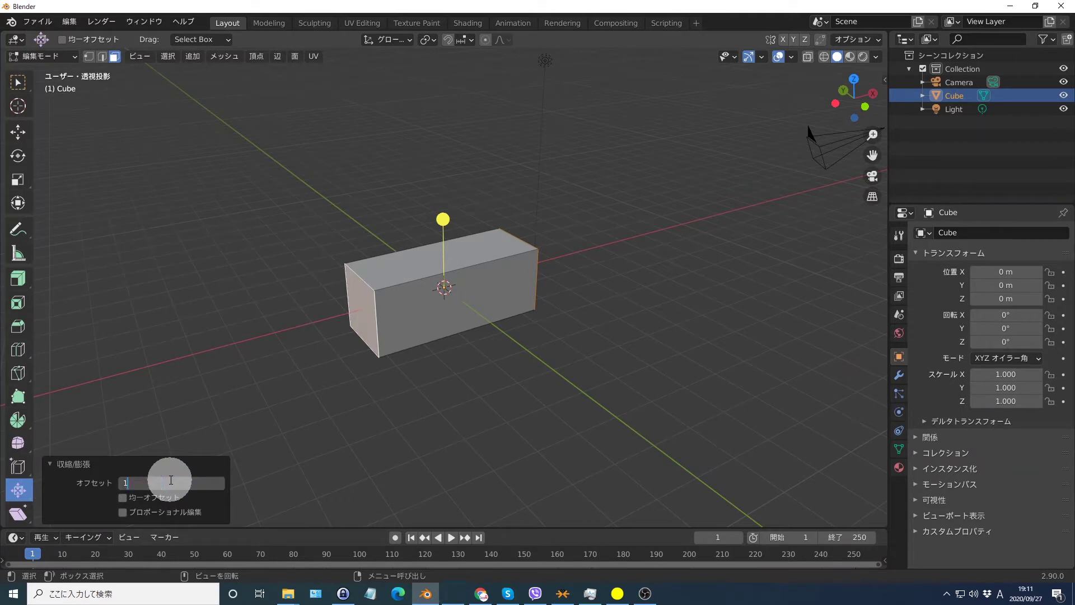
key(Return)
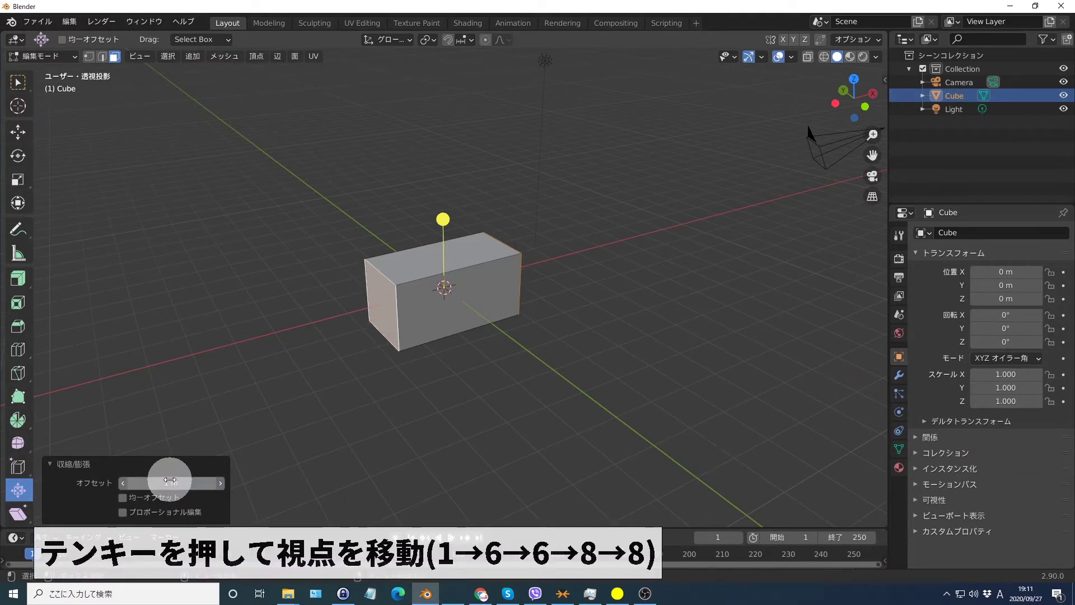
Extrude the top face of the box upward by 1 m.
key(KP_6)
key(KP_6)
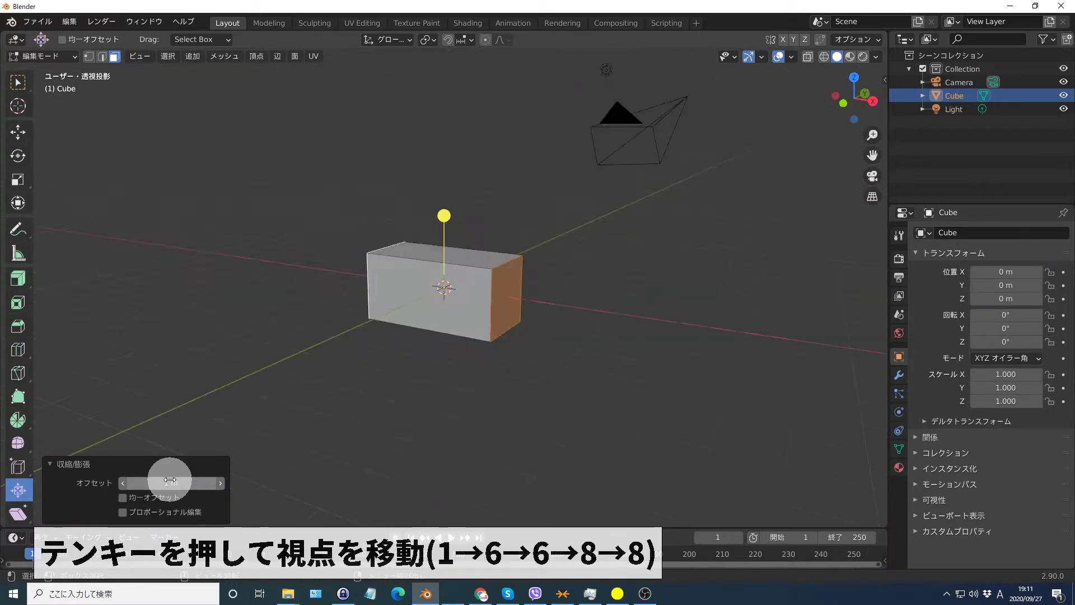
key(KP_8)
key(KP_8)
click(478, 270)
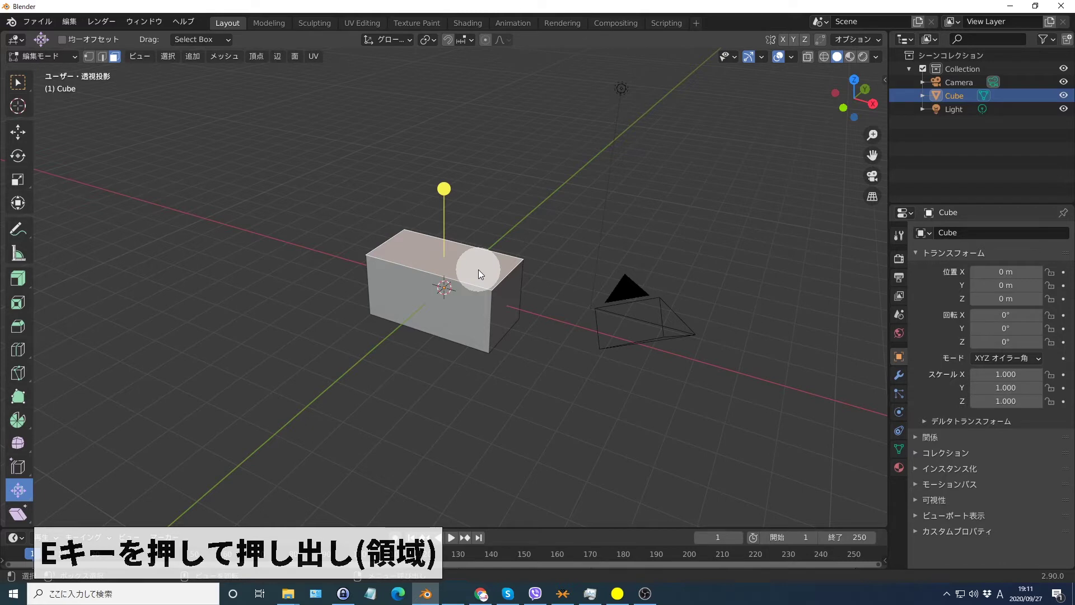
key(e)
key(1)
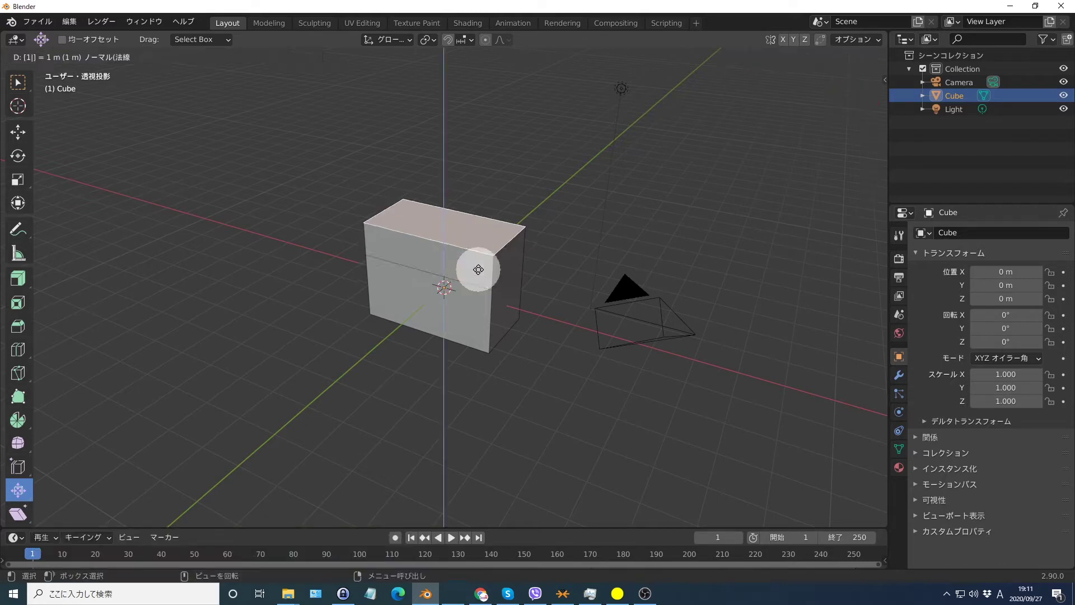
key(Return)
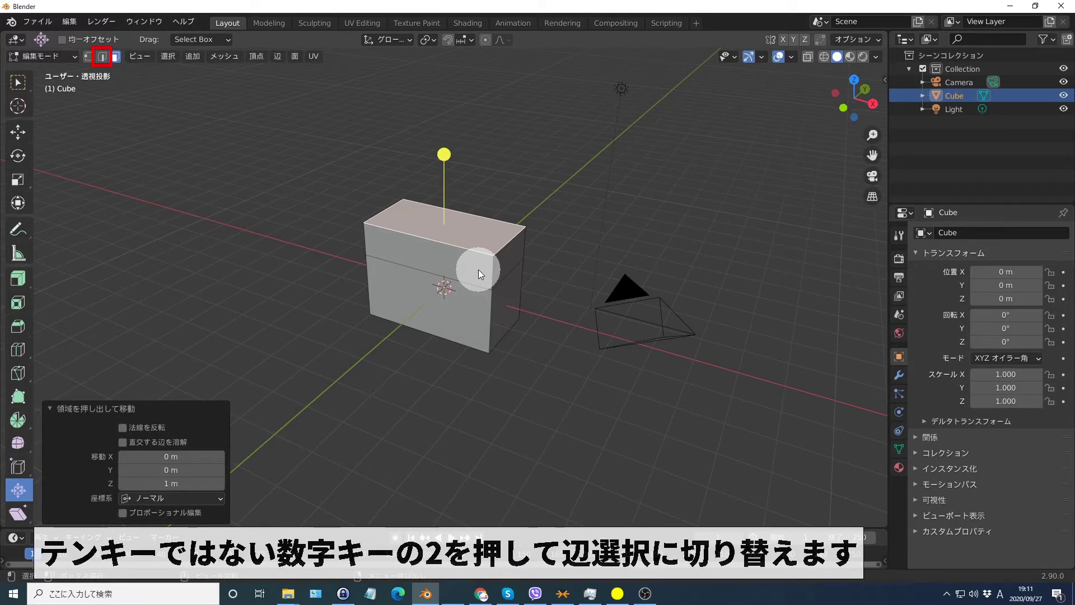
Bevel the two long top edges of the box with a width of 0.8 m and 5 segments.
key(2)
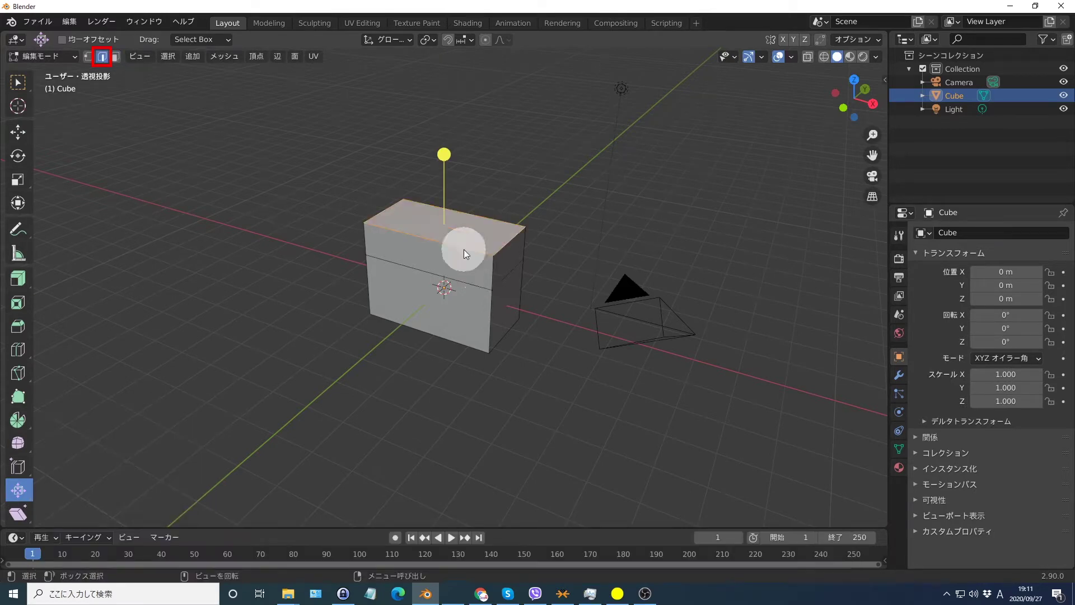
click(464, 250)
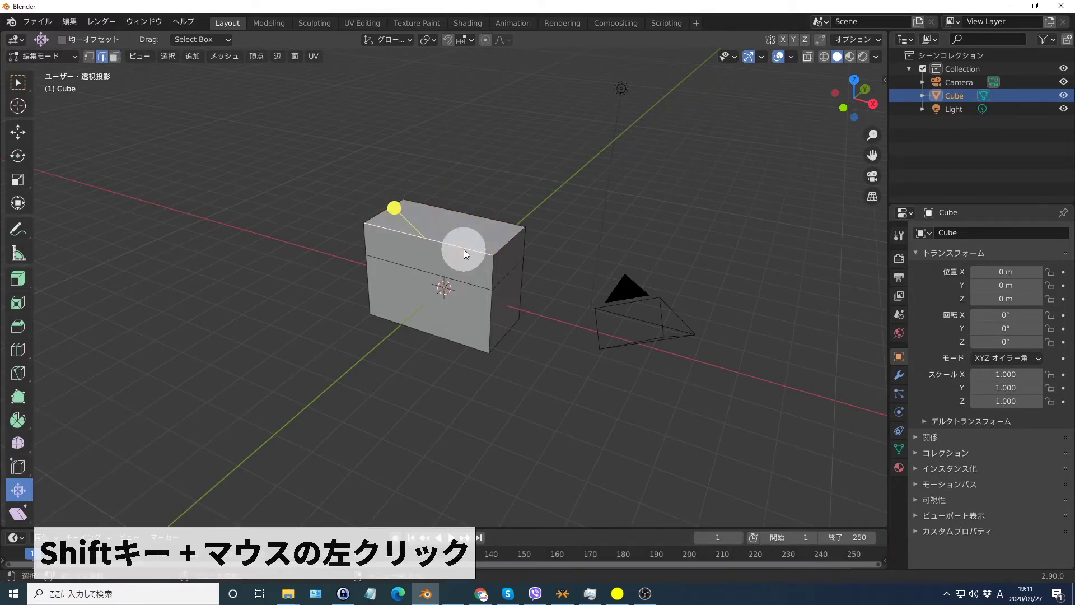
shift+click(475, 215)
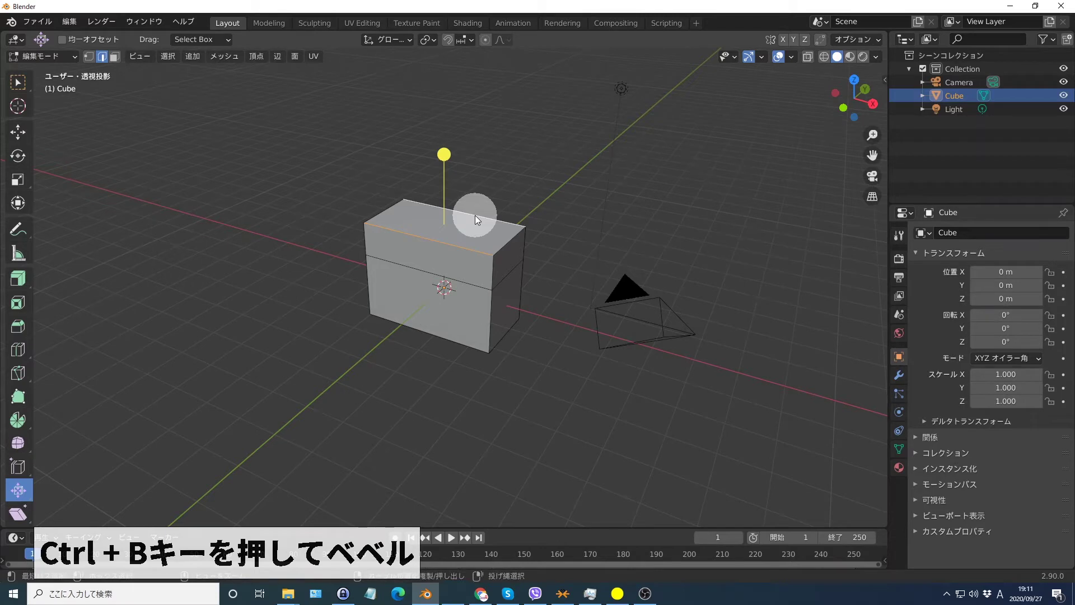
key(ctrl+b)
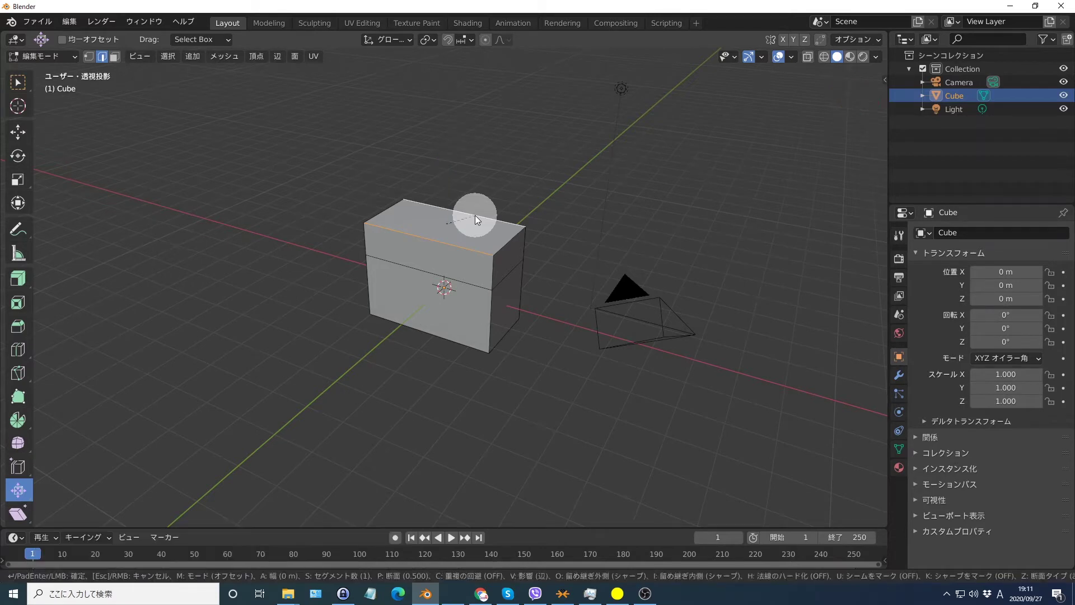
text(0.8)
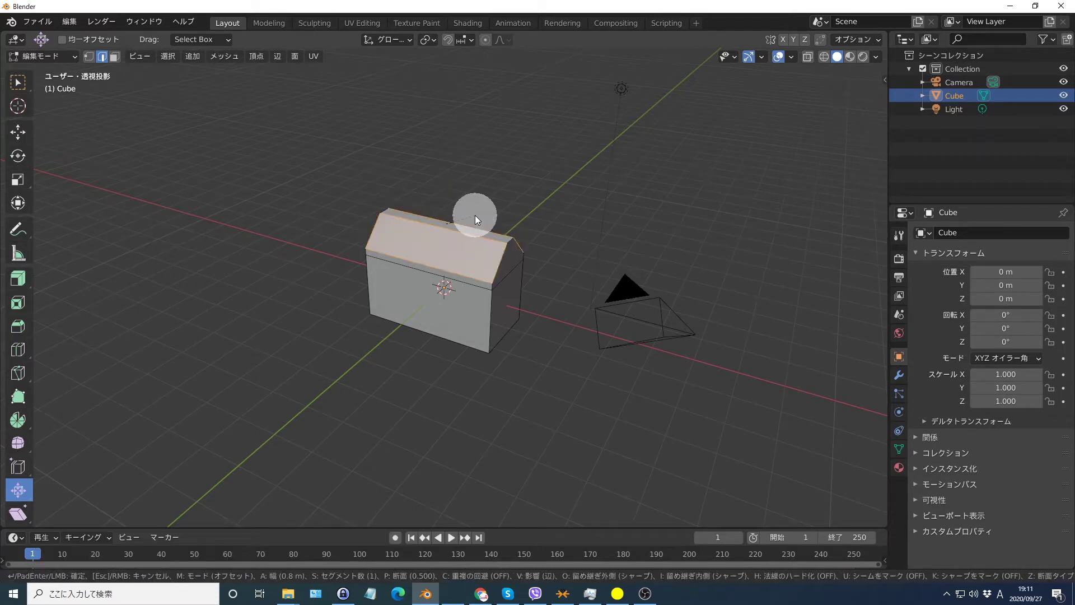
key(Return)
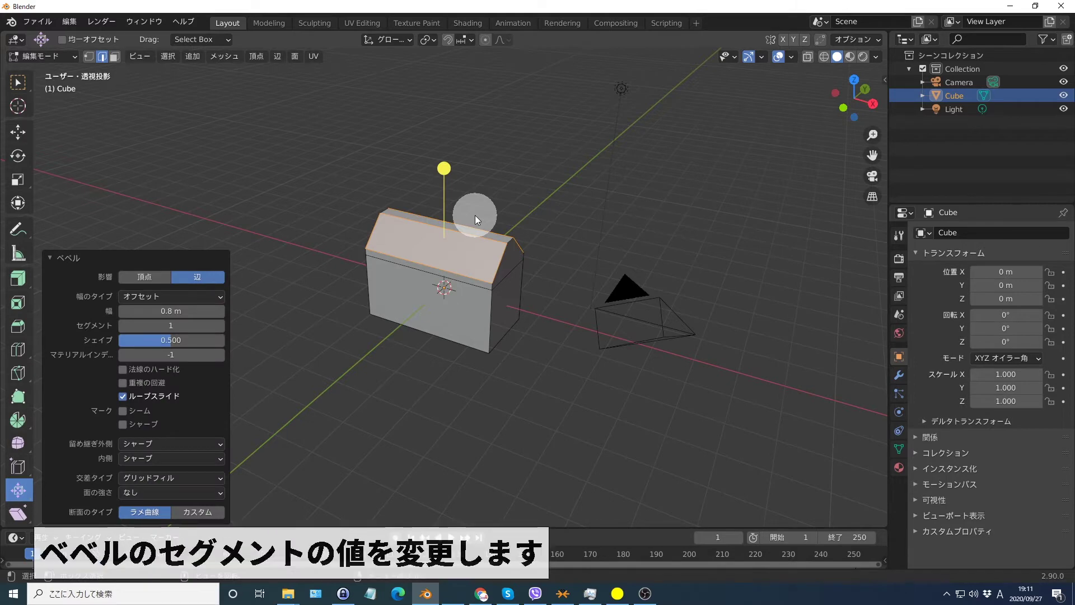
click(179, 323)
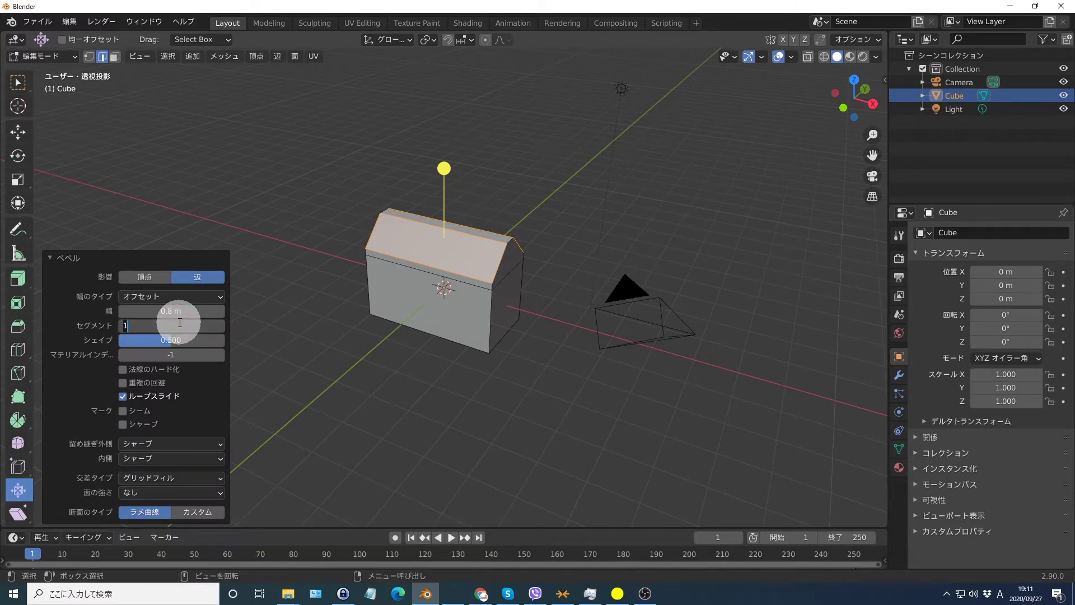
text(5)
key(Return)
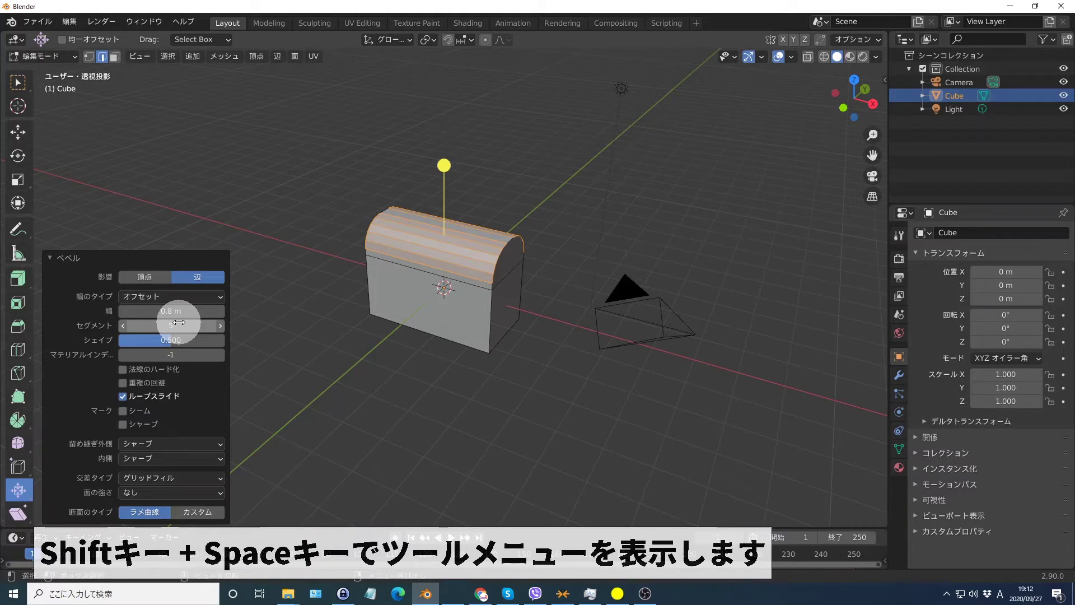
Add a crosswise loop cut around the middle of the chest and bevel it about 0.12 m wide.
key(shift+space)
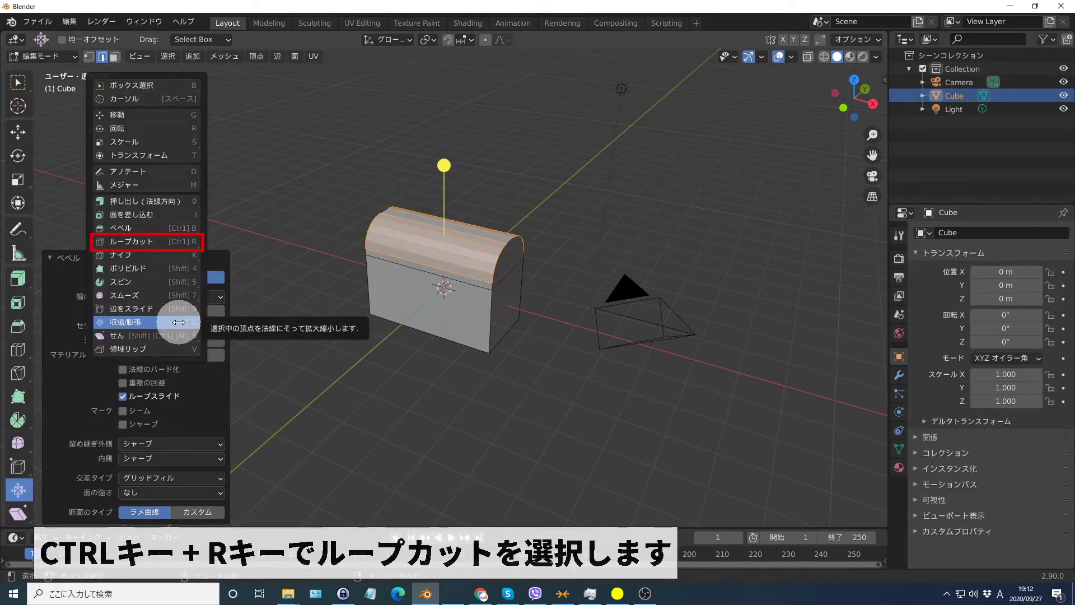
key(ctrl+r)
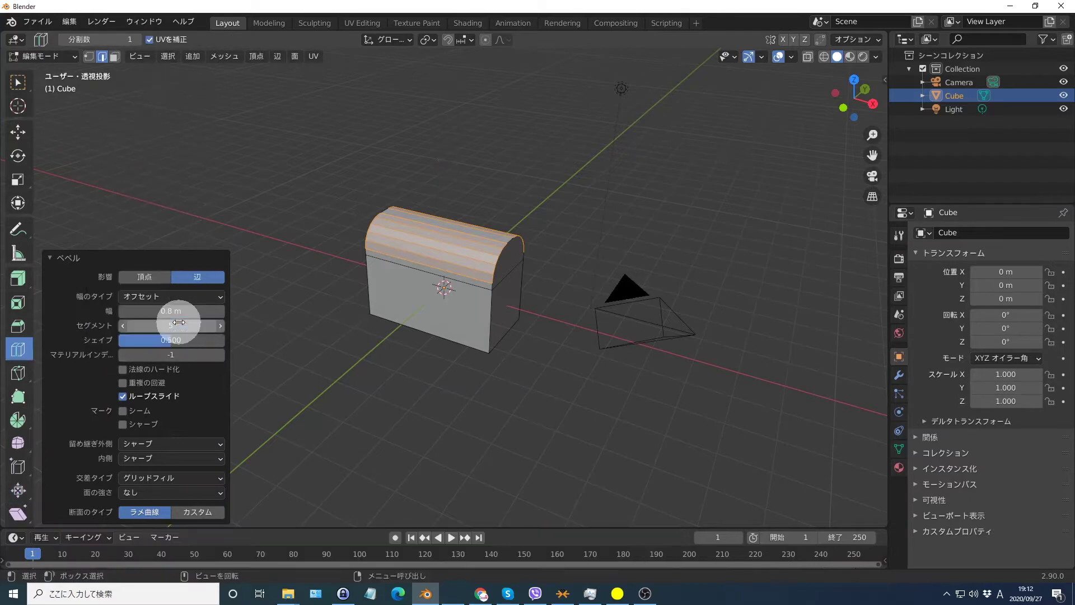
click(426, 276)
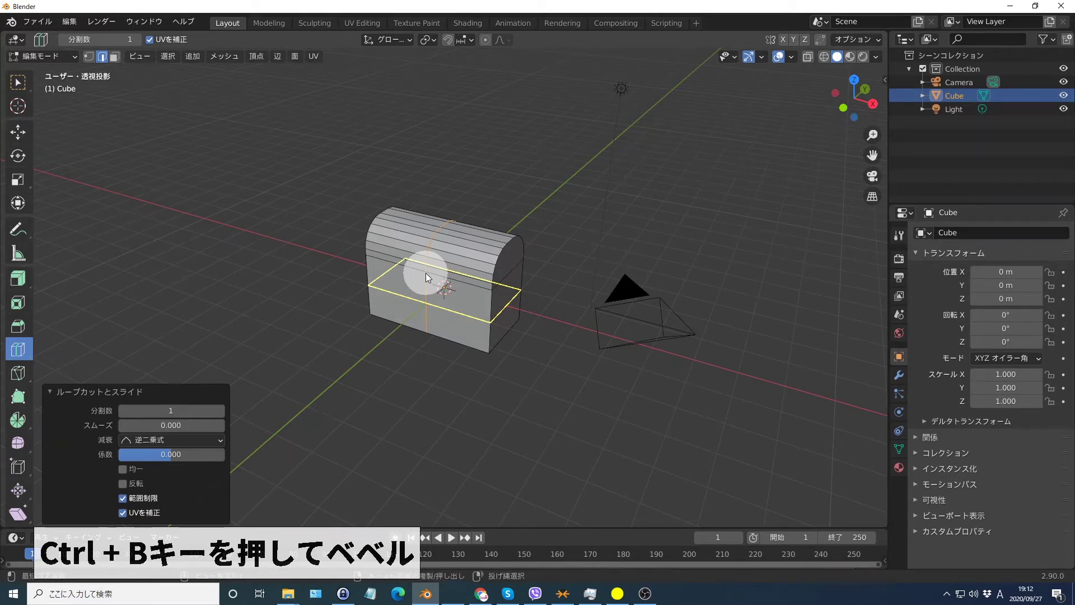
key(ctrl+b)
click(428, 285)
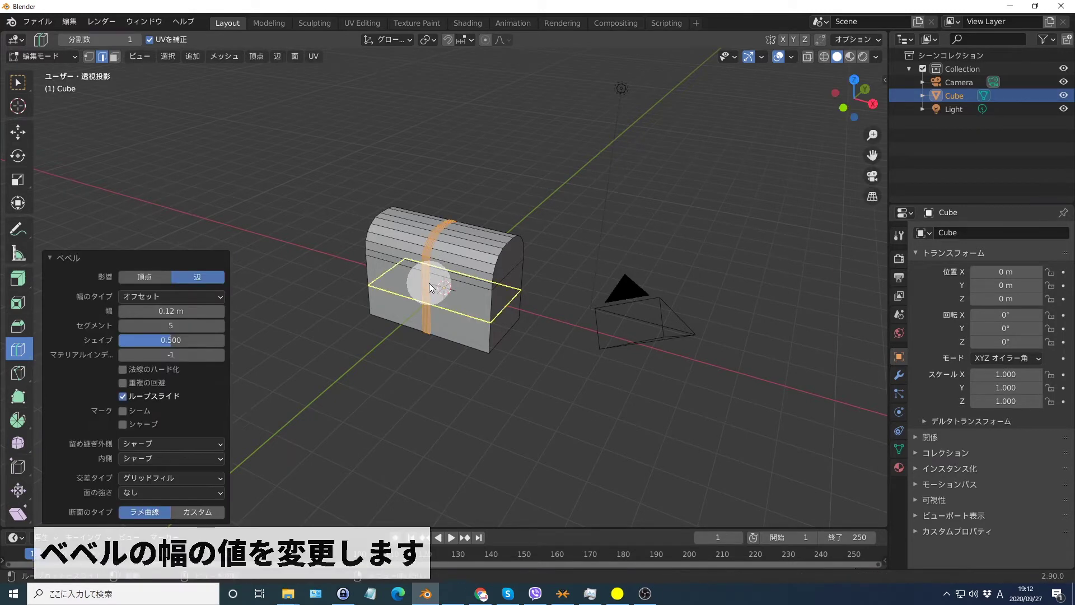
Set the loop bevel's width to 1.7 m and its segments to 1.
click(182, 310)
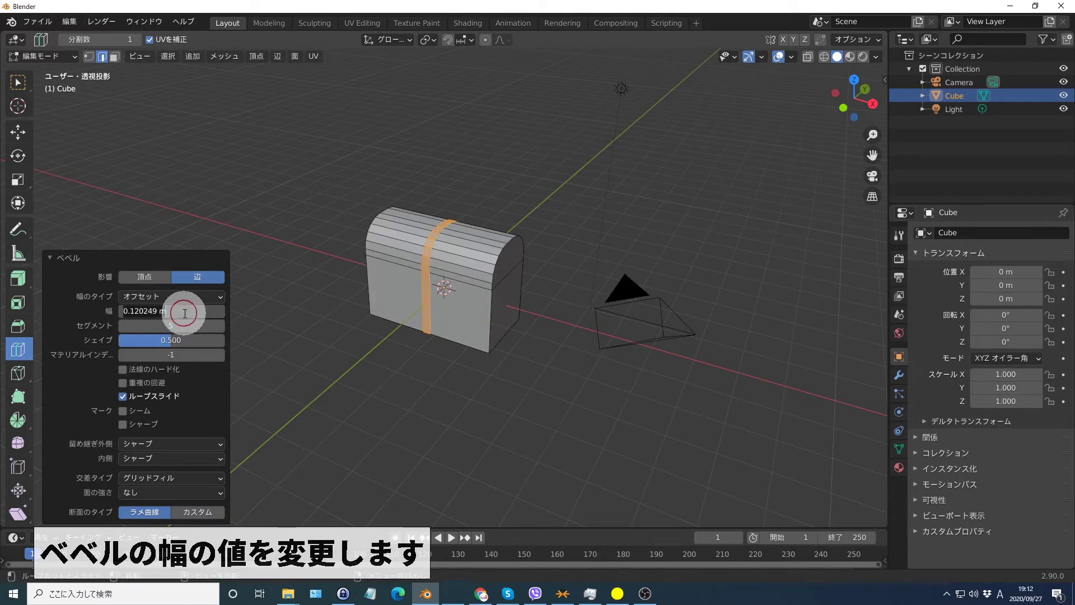
text(1.7)
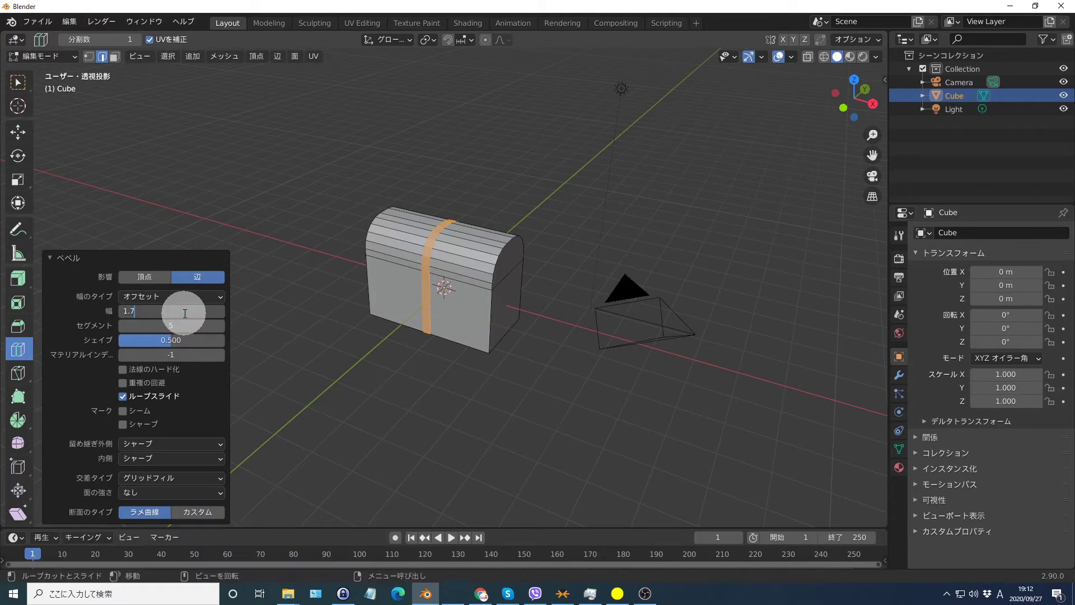
key(Return)
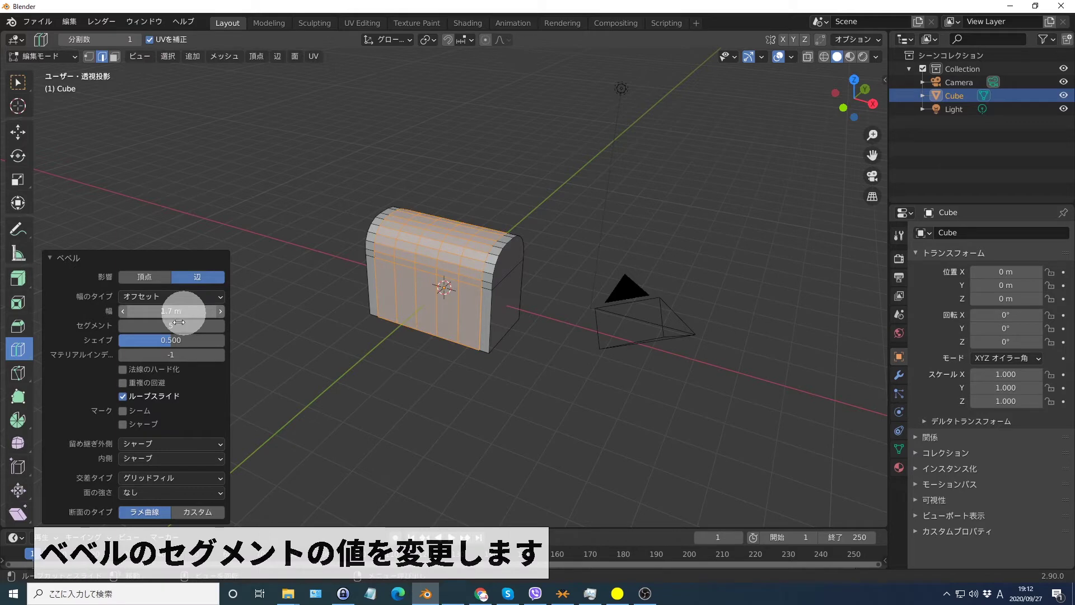
click(178, 322)
text(1)
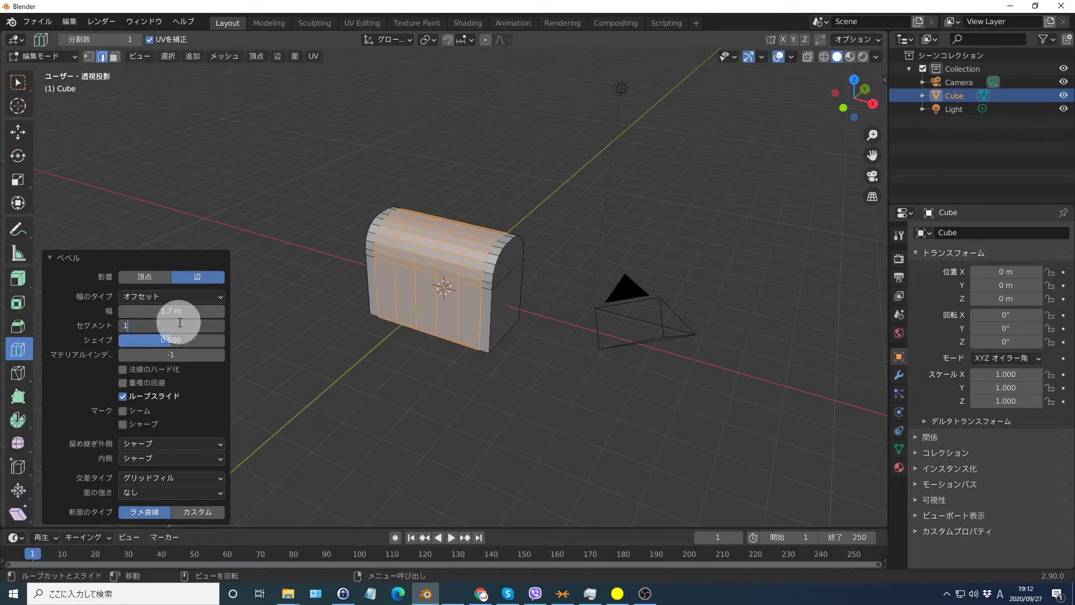
key(Return)
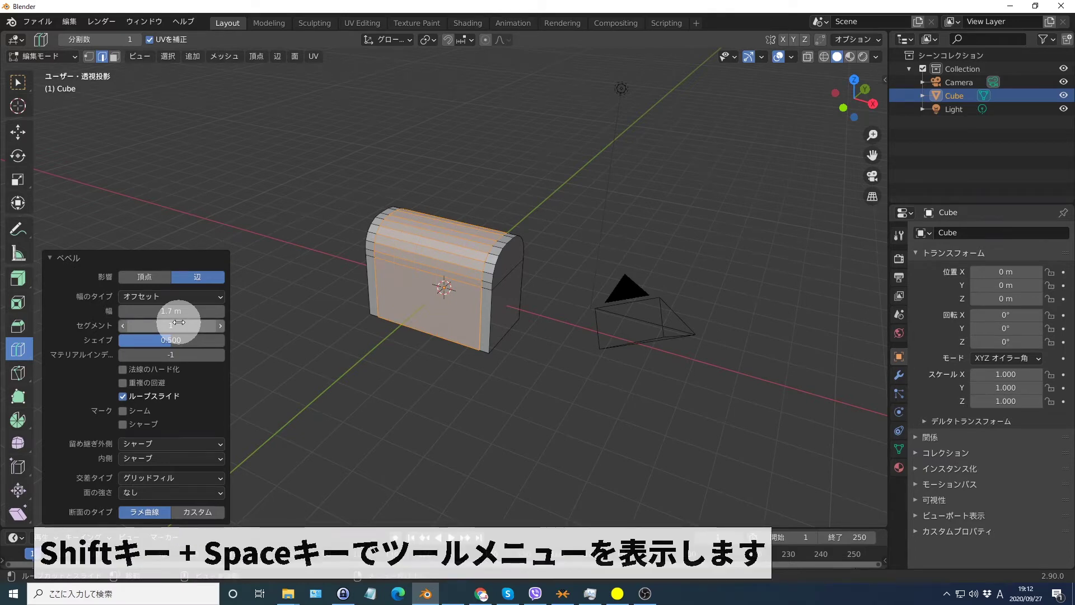
Add another crosswise loop cut midway between the two end loops and bevel it about 0.12 m wide.
key(shift+space)
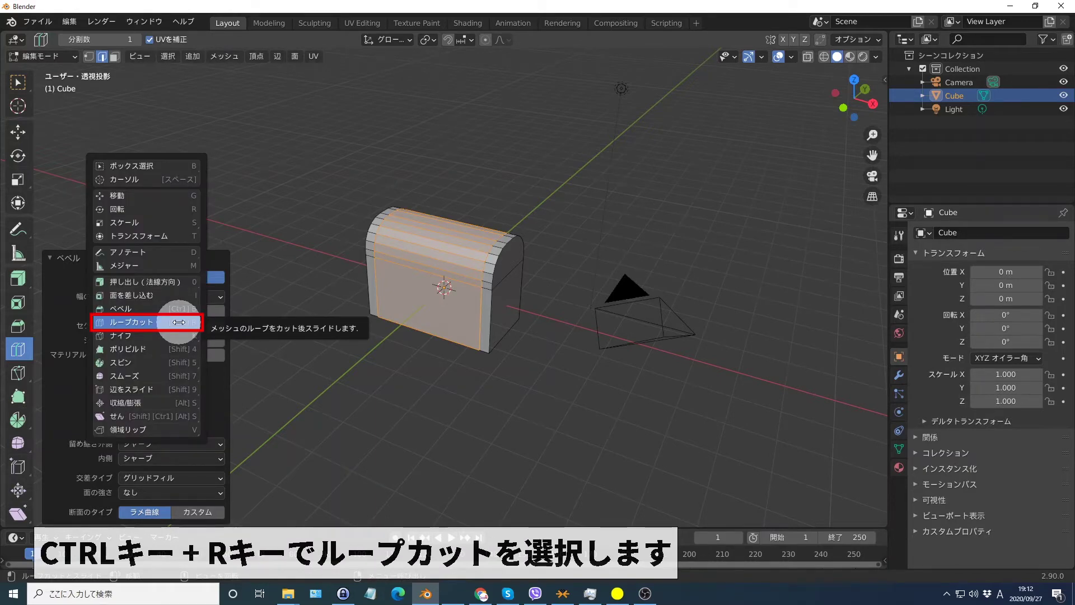
click(179, 322)
click(425, 273)
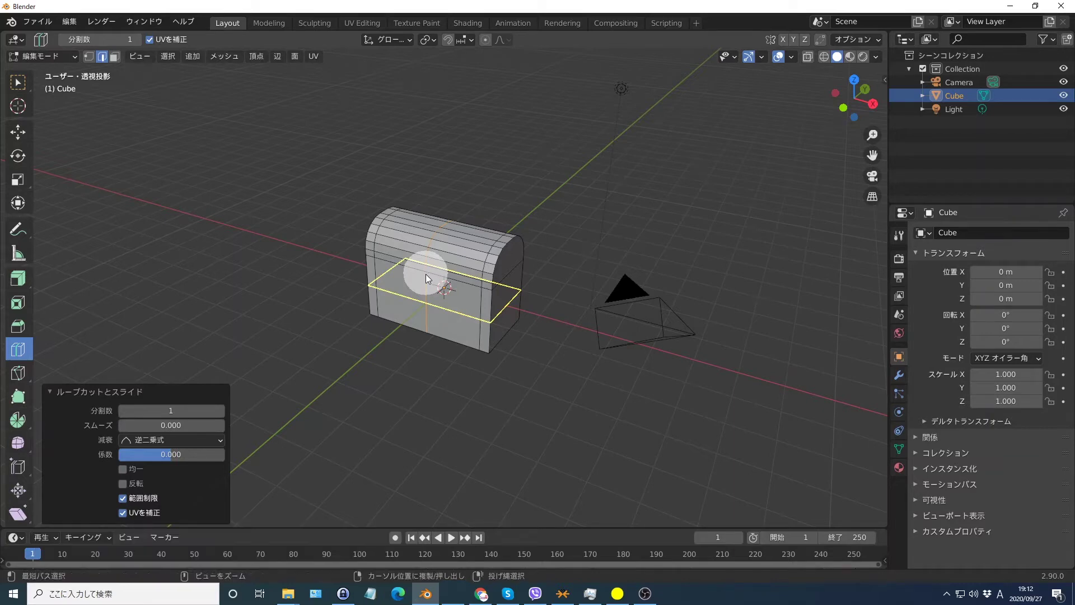
alt+click(429, 283)
key(ctrl+b)
click(429, 283)
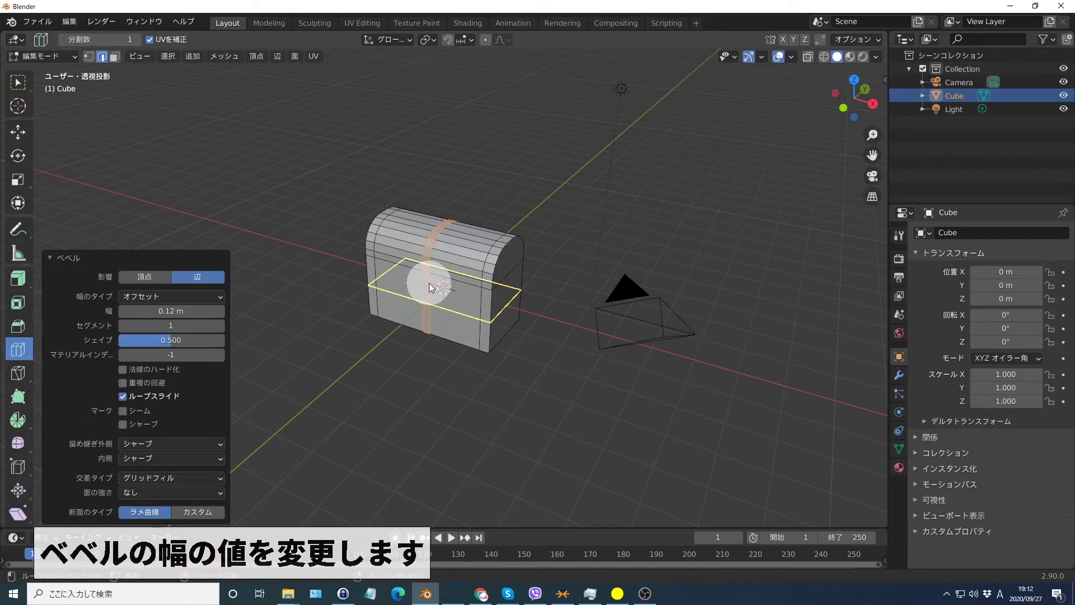
Set the middle crosswise loop's bevel width to 0.9 m.
click(185, 312)
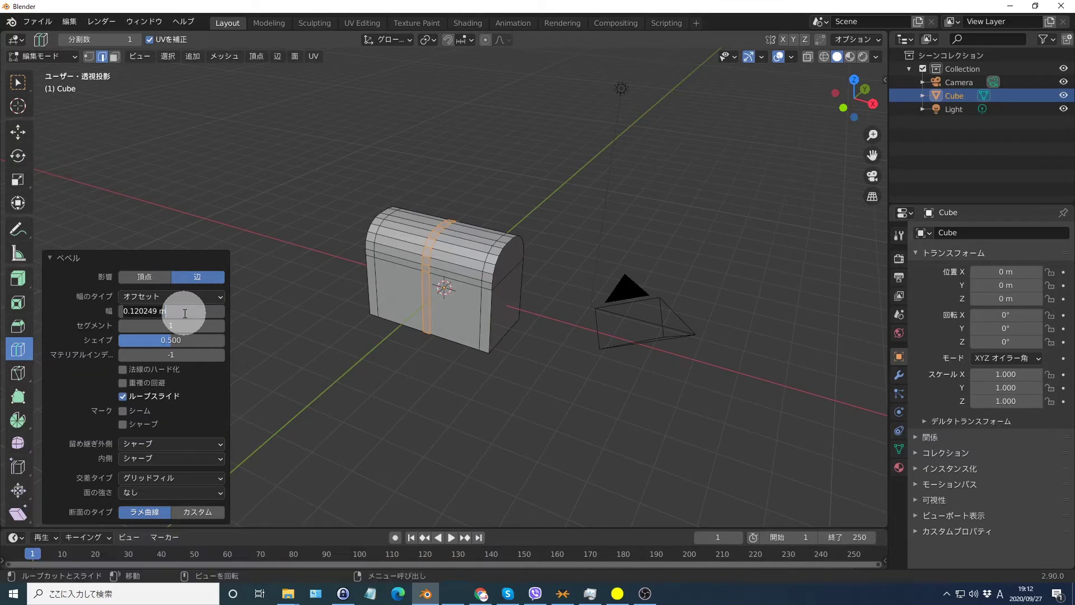
text(0.9)
key(Return)
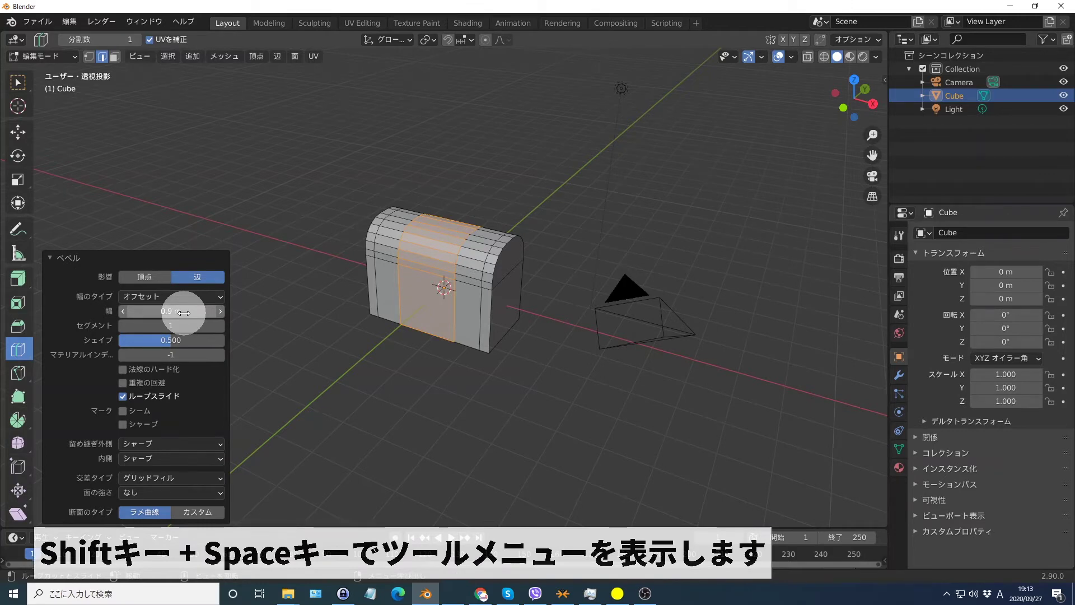
Add another crosswise loop cut at the middle of the chest's central section and bevel it with a width of 0.6 m.
key(shift+space)
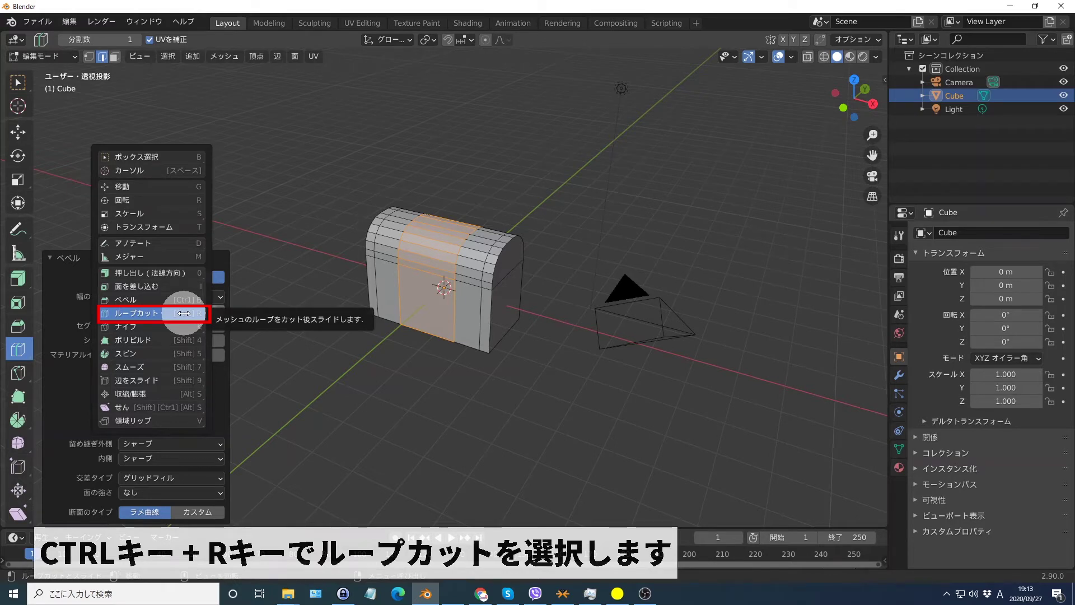
click(183, 313)
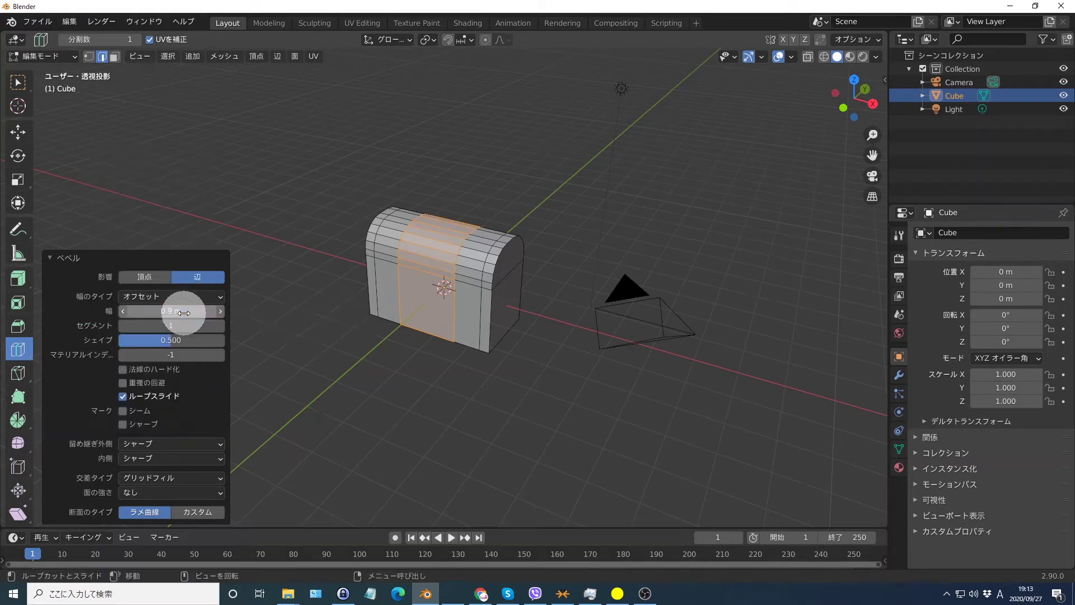
click(426, 273)
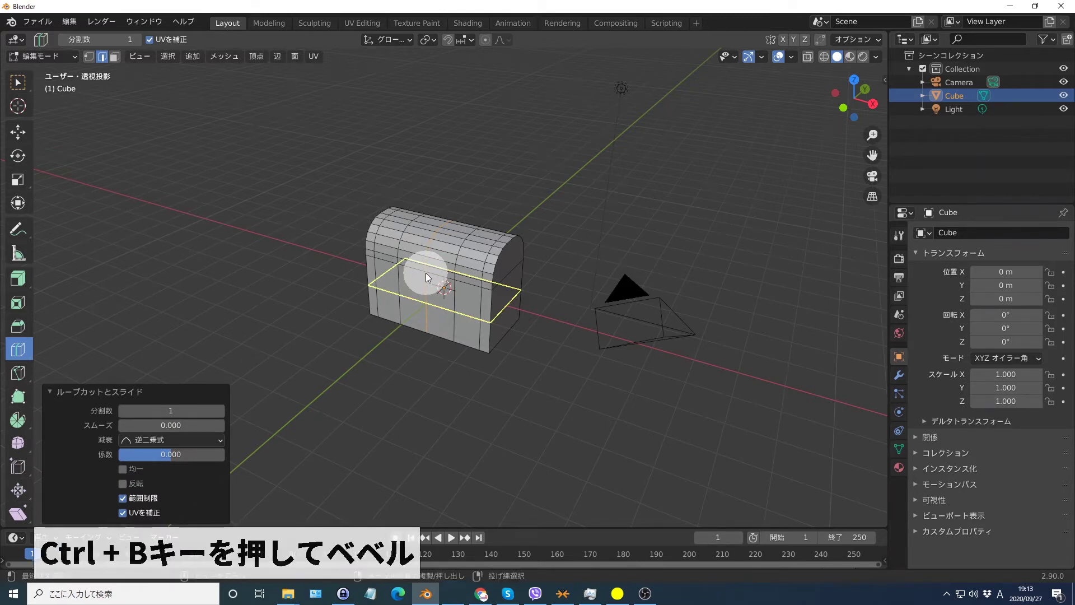
key(ctrl+b)
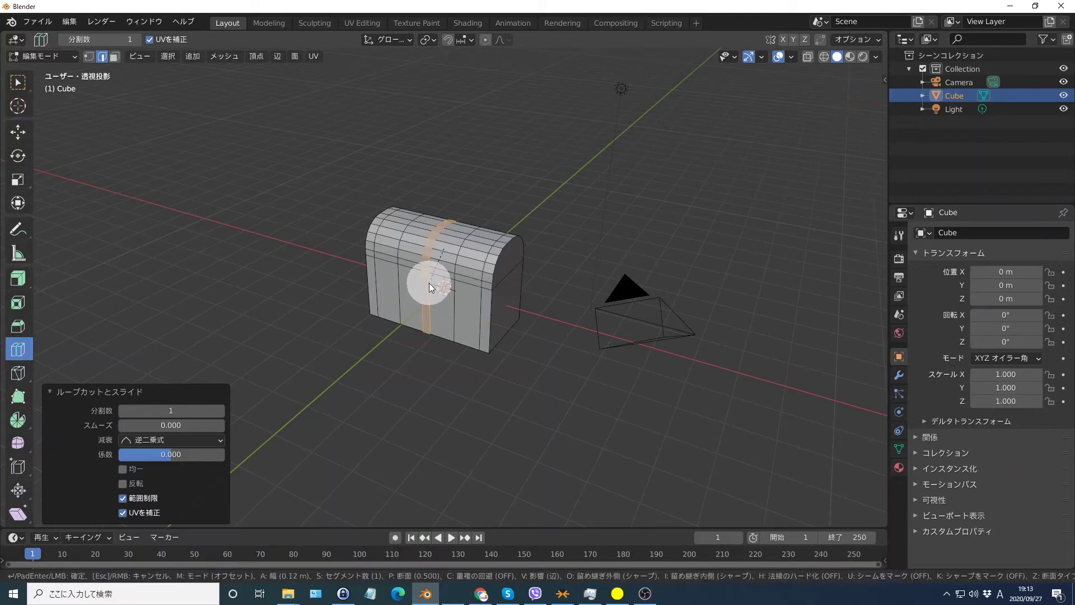
click(429, 283)
click(185, 311)
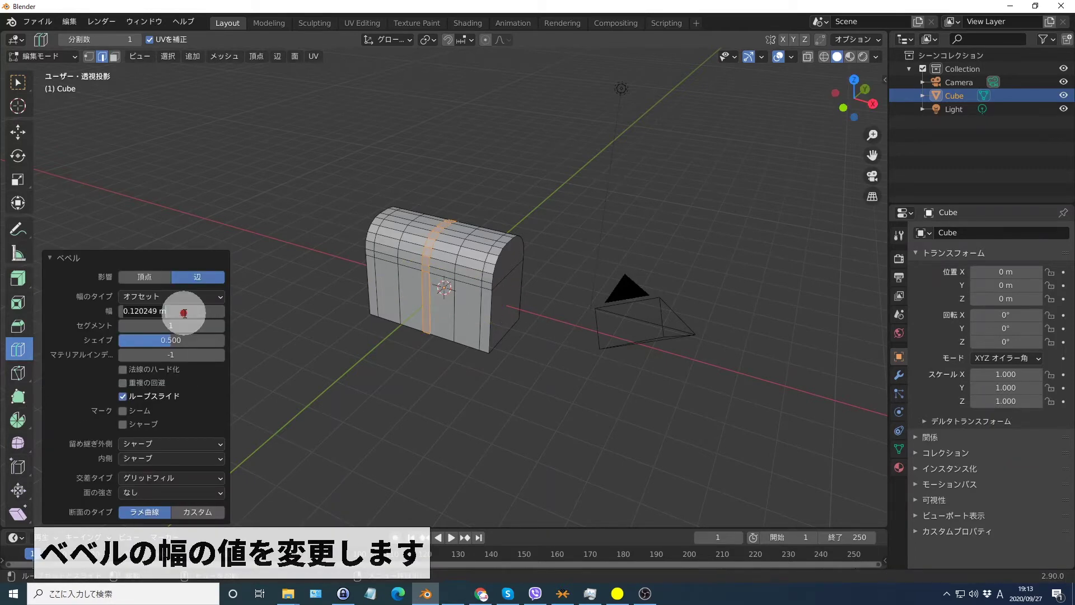
text(0.6)
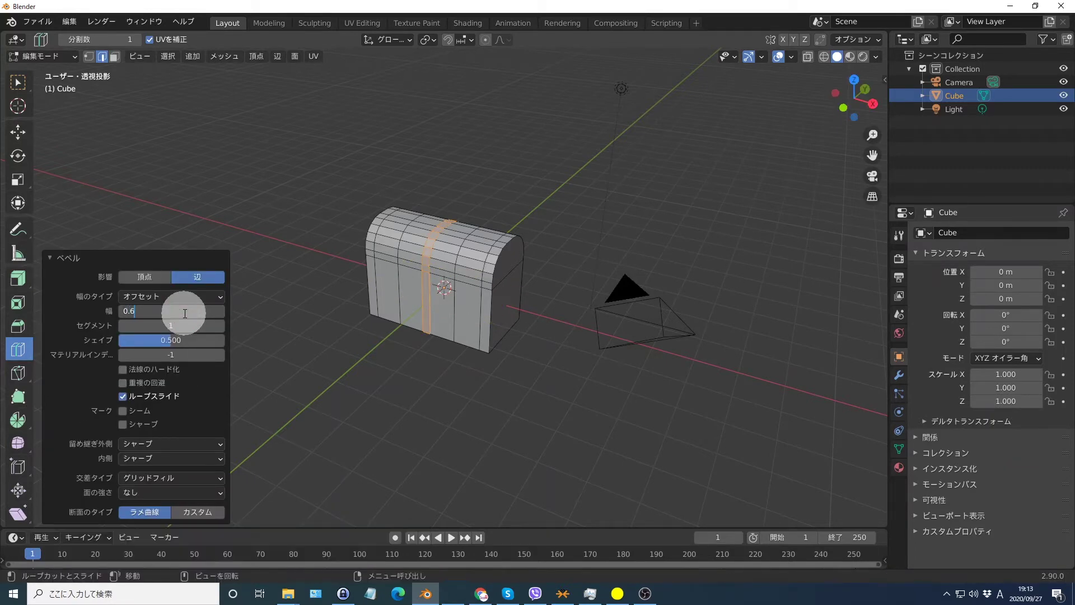
key(Return)
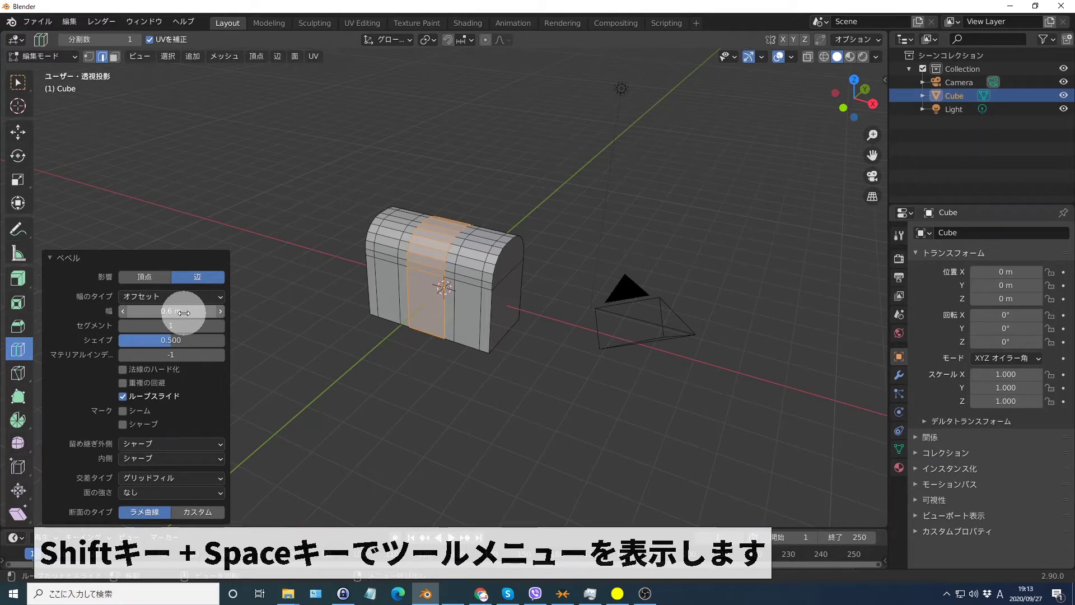
Add a horizontal loop cut around the chest's lower body, halfway up, and bevel it with a width of 0.7 m.
key(shift+space)
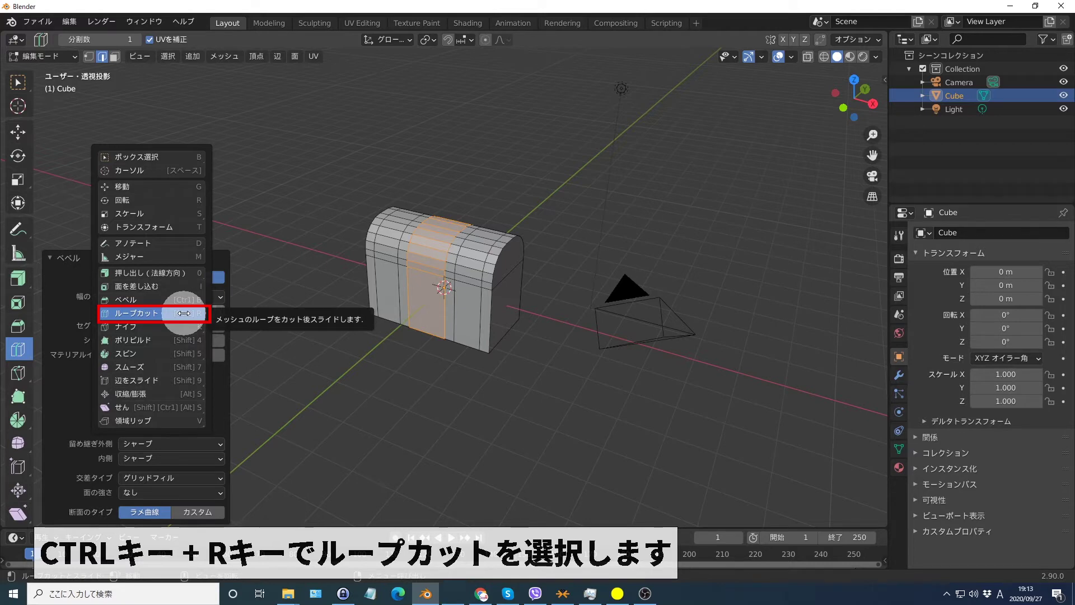
click(184, 313)
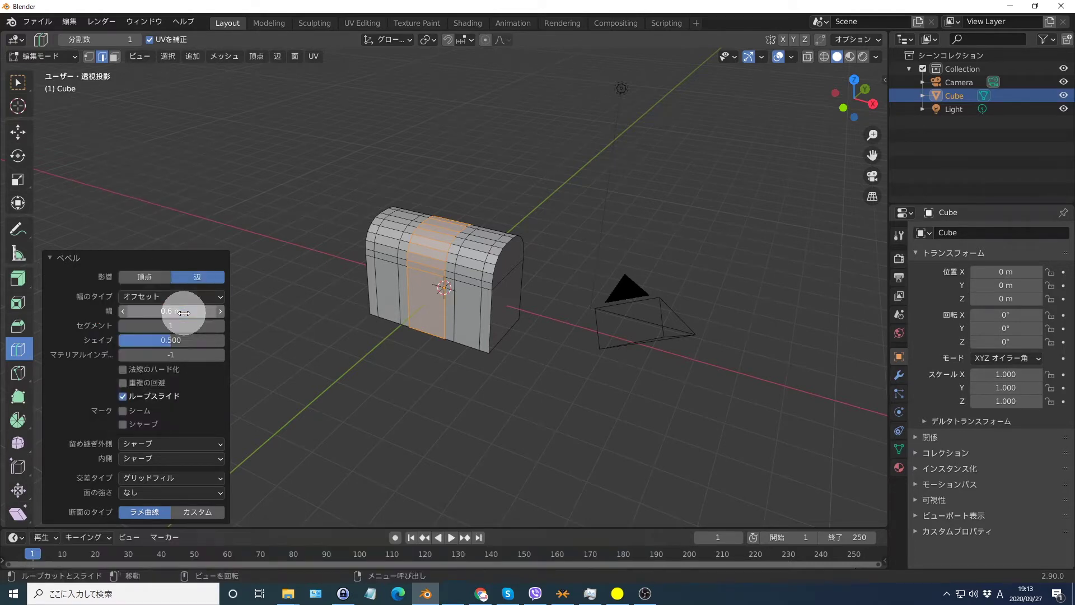
click(474, 324)
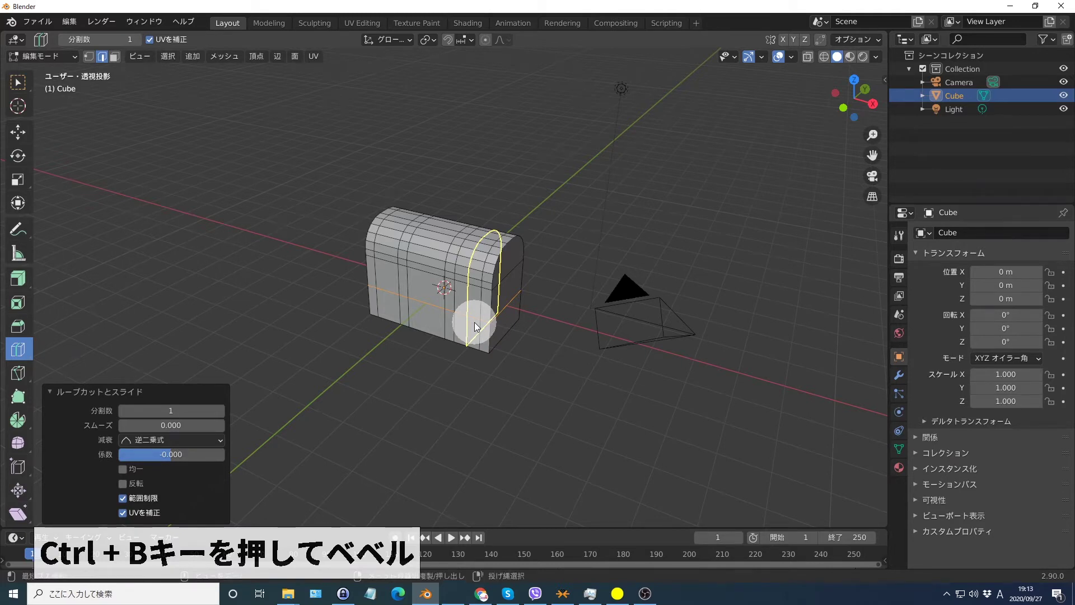
key(ctrl+b)
click(429, 283)
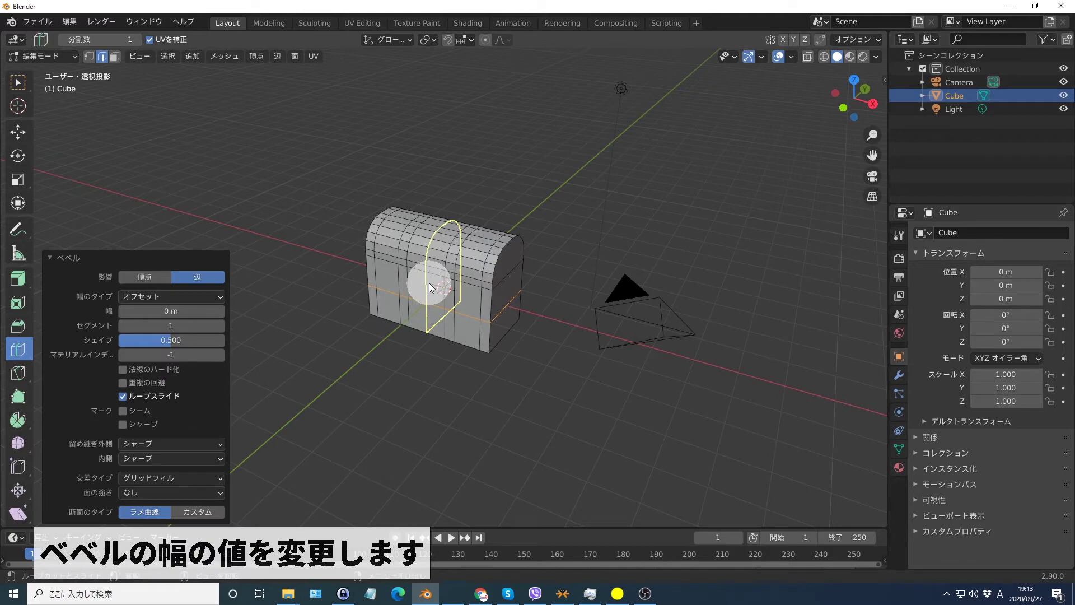
click(182, 311)
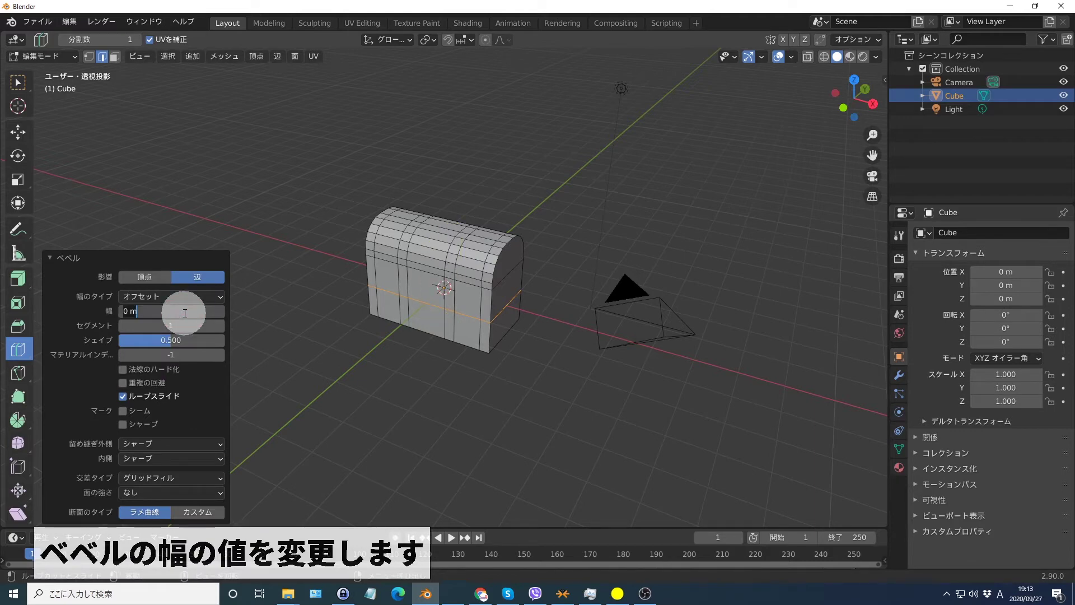
text(0.7)
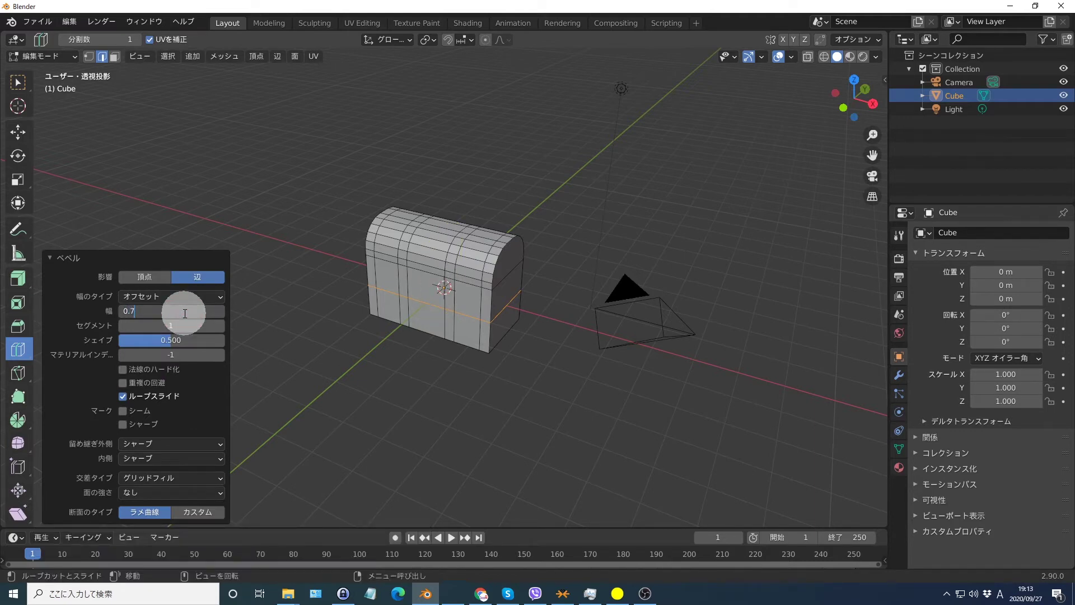
key(Return)
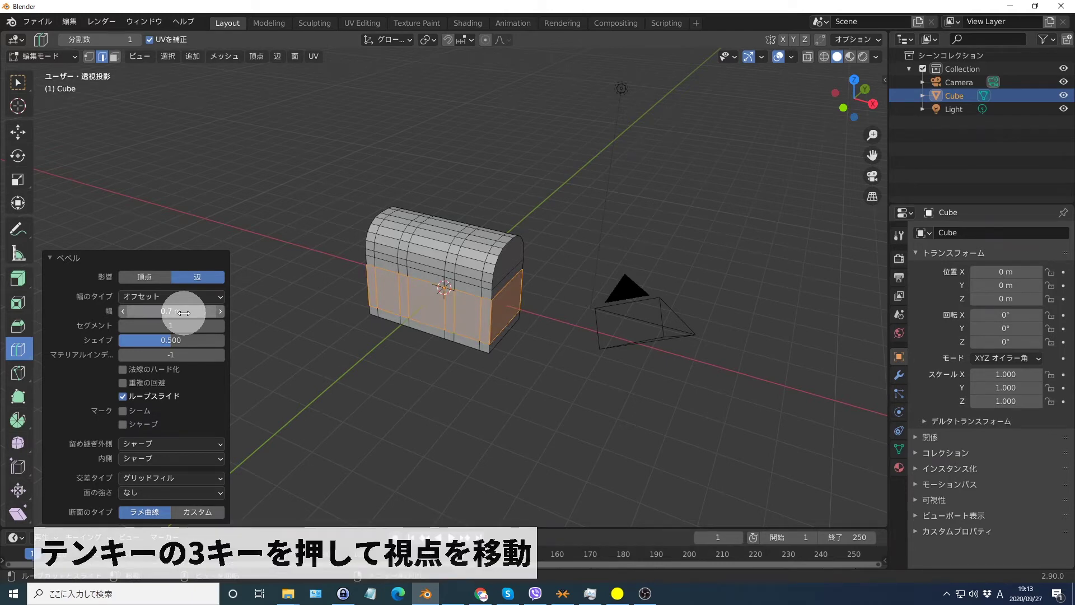
In the right orthographic view, add a centred vertical loop cut through the end face of the lower body.
key(KP_3)
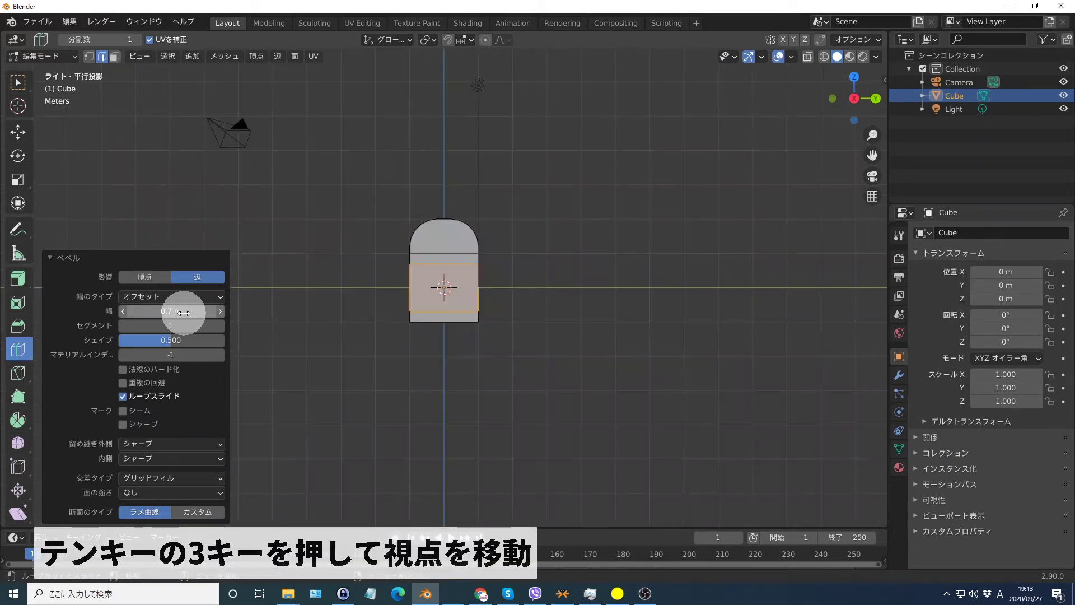
click(184, 311)
click(427, 274)
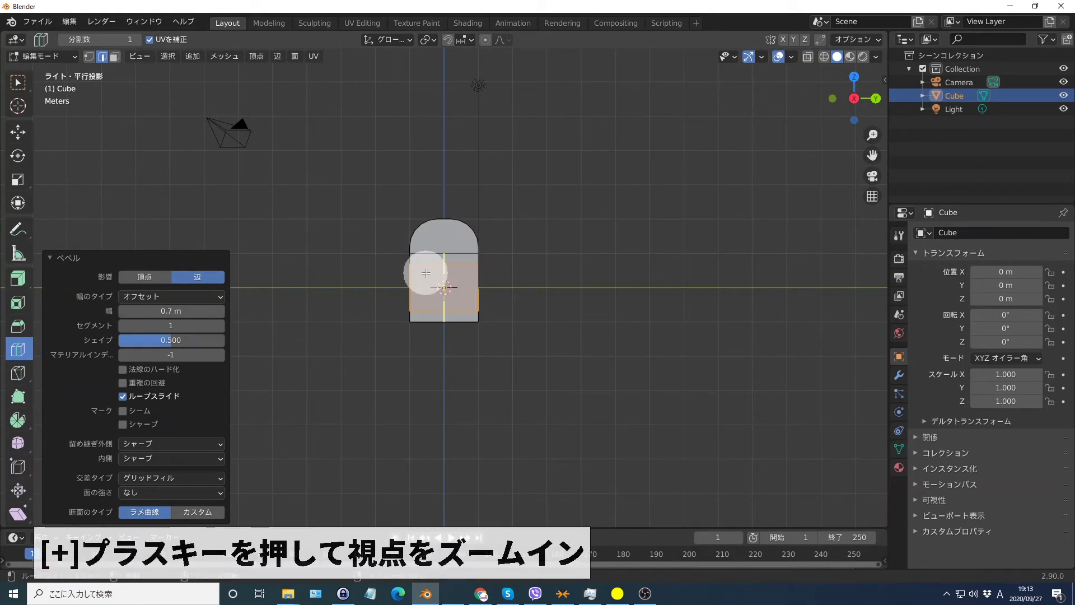
key(KP_Add)
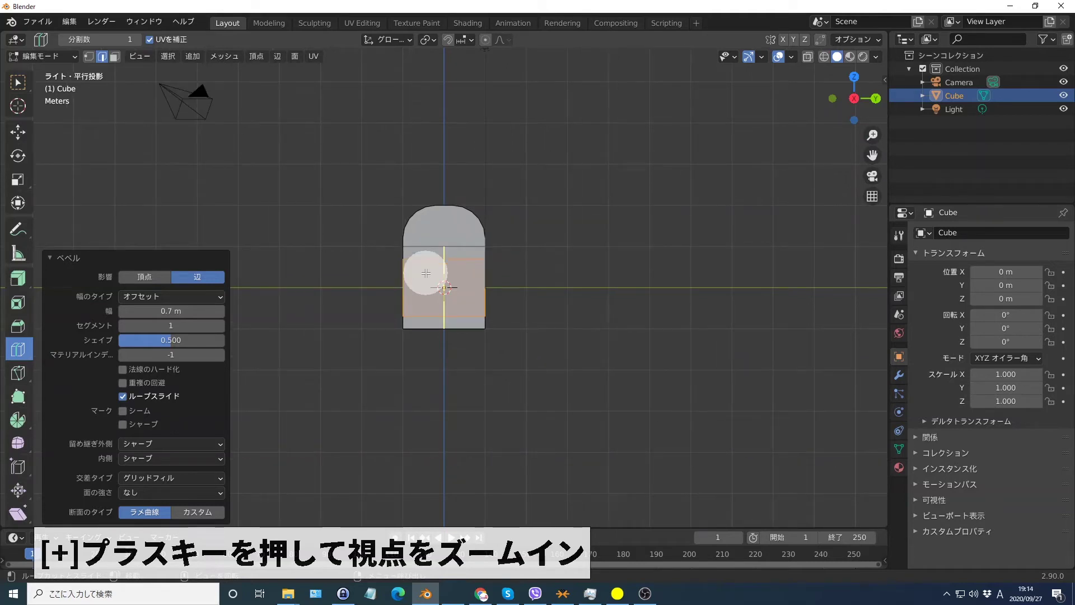
key(KP_Add)
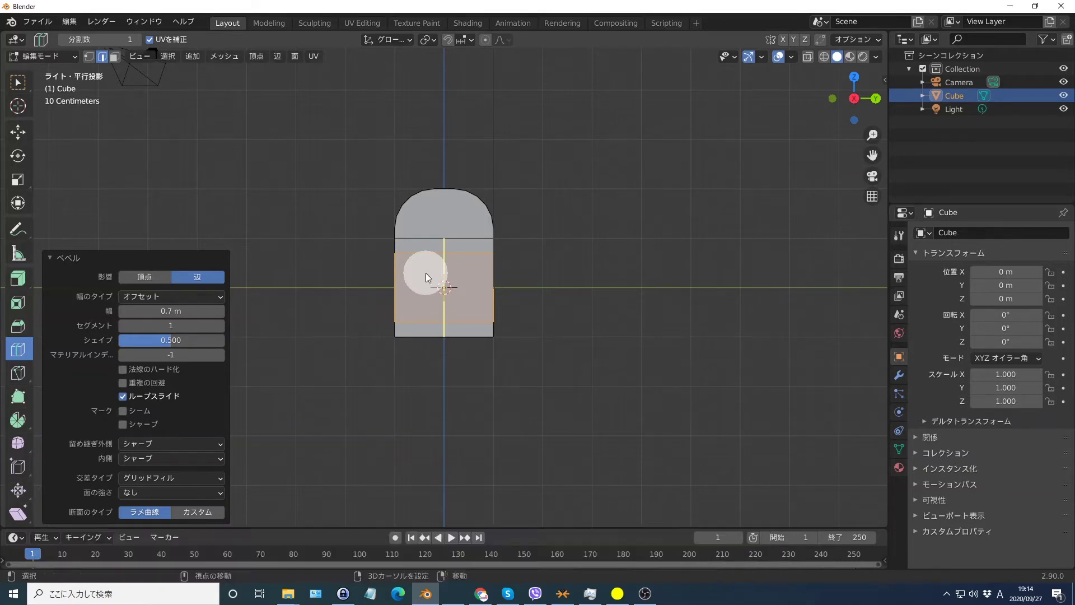
key(shift+space)
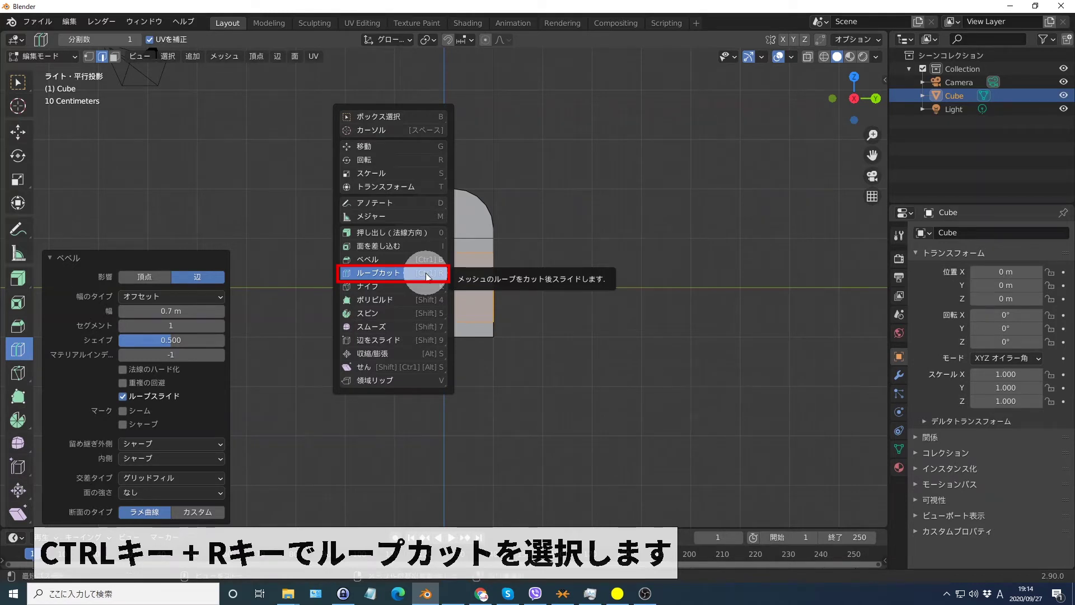
click(427, 275)
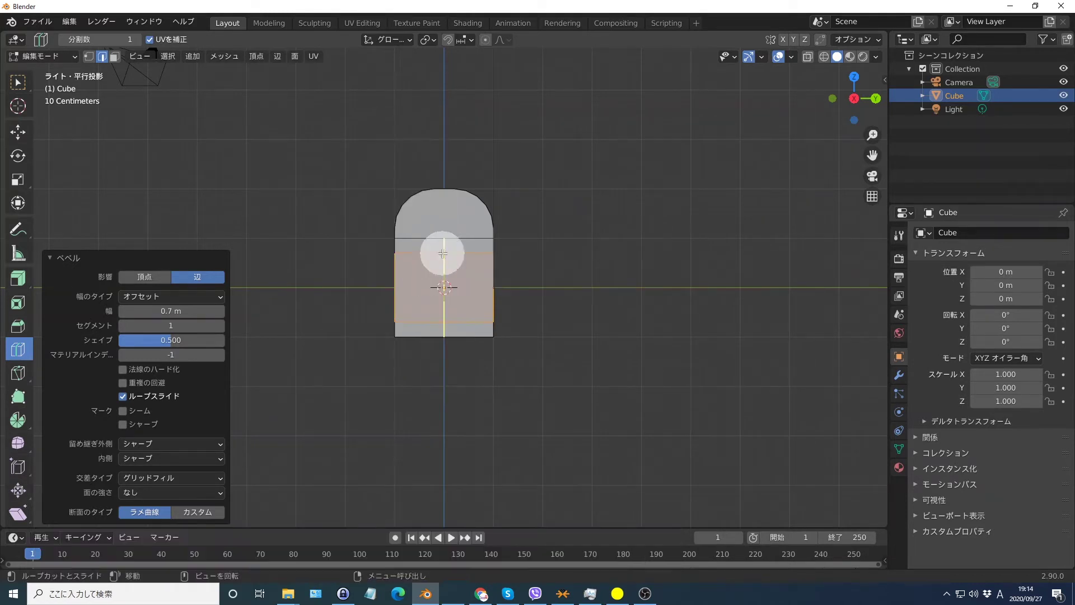
click(442, 253)
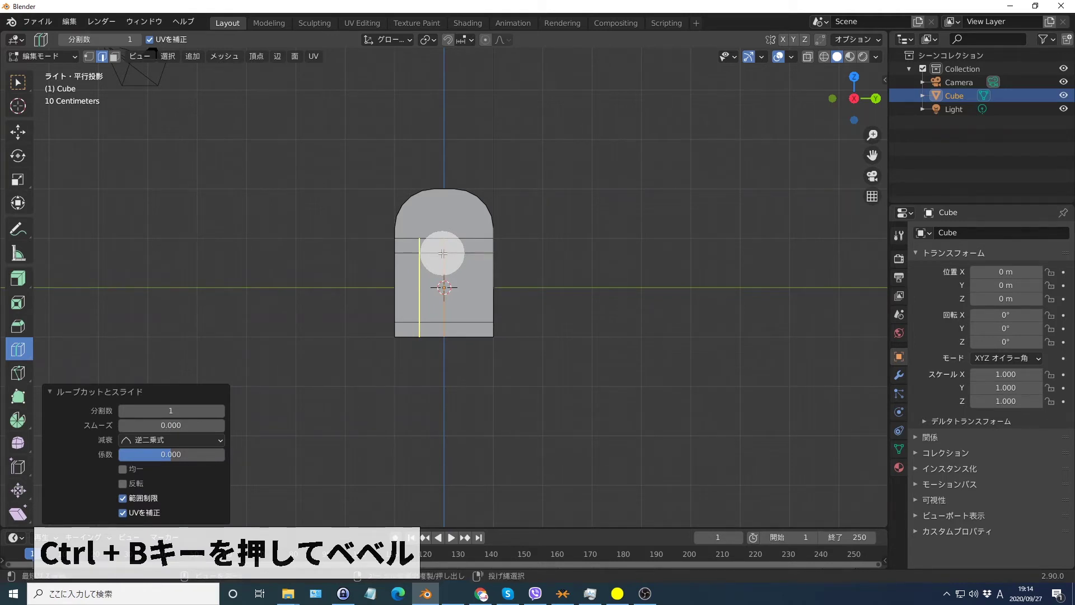
Bevel the vertical centre loop on the chest's end with a width of 0.7 m.
key(ctrl+b)
click(393, 262)
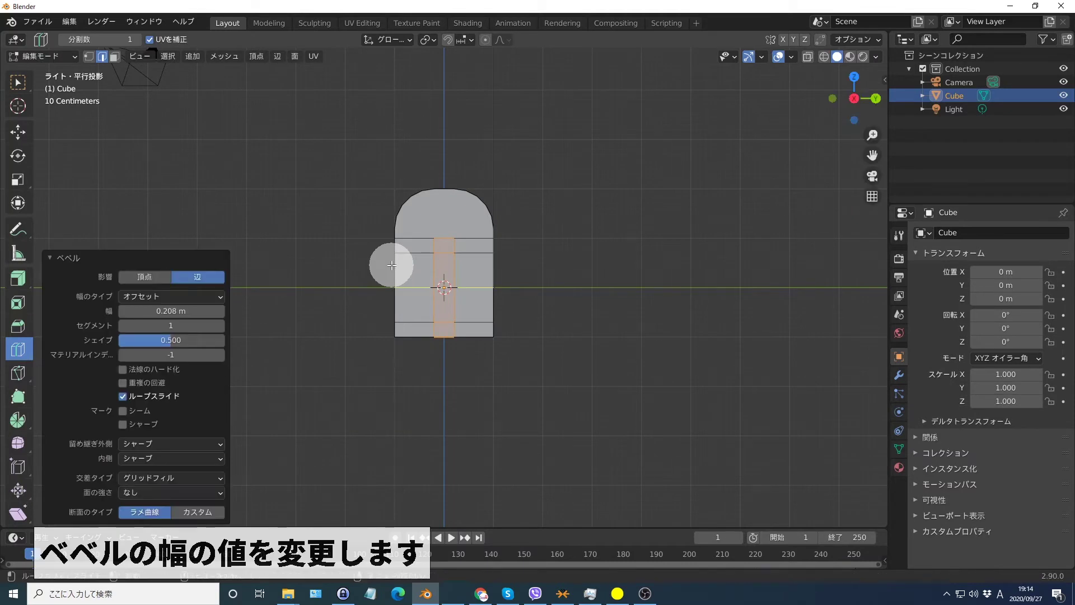
click(184, 310)
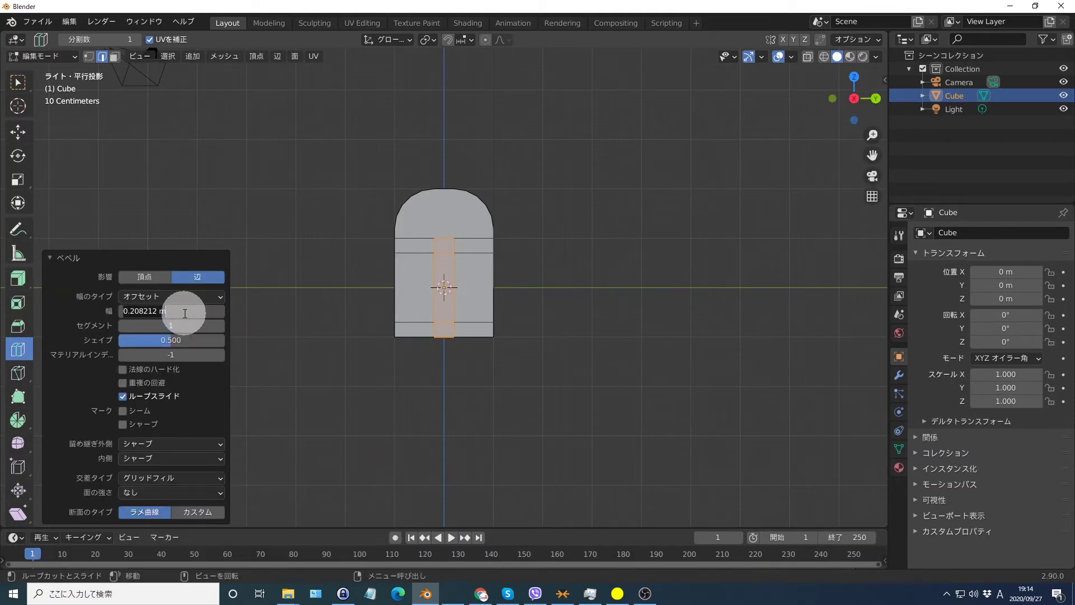
text(0.7)
key(Return)
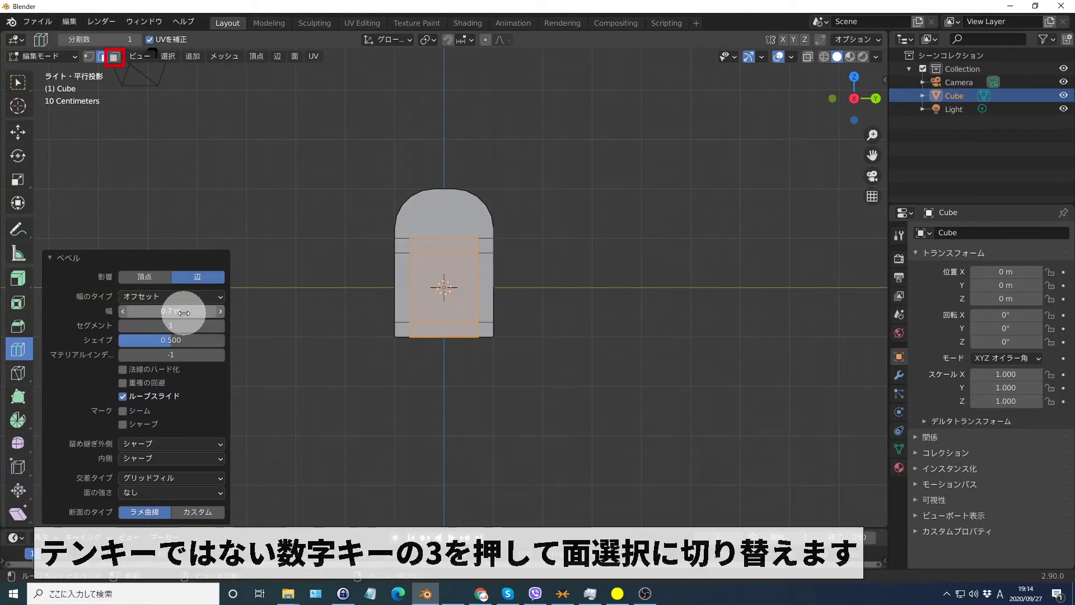
In face select mode with the box select tool, select the lid's rounded end face and inset it by 0.18 m.
key(3)
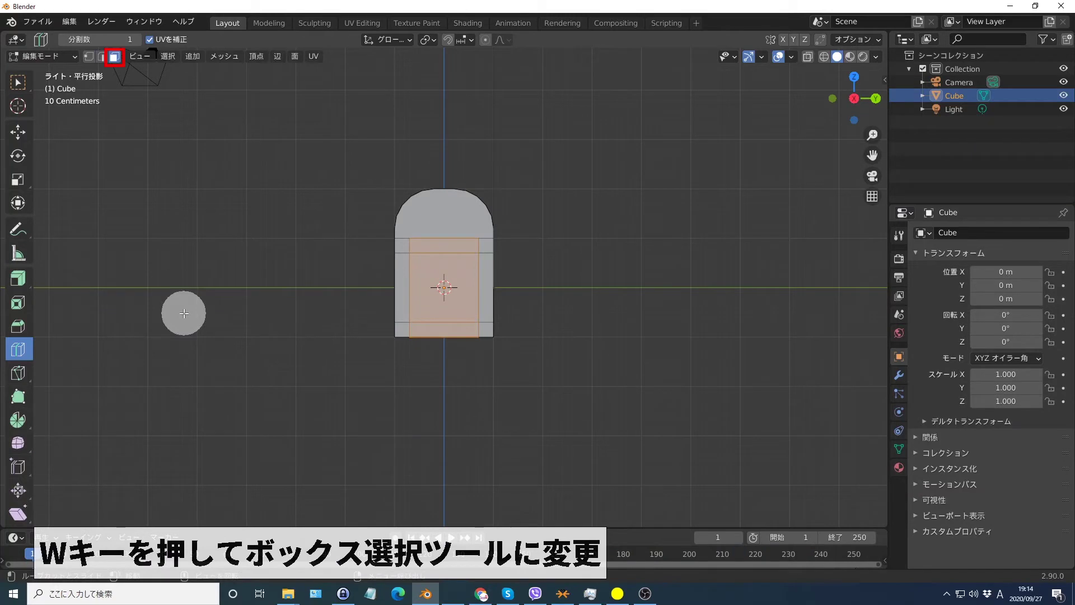
key(w)
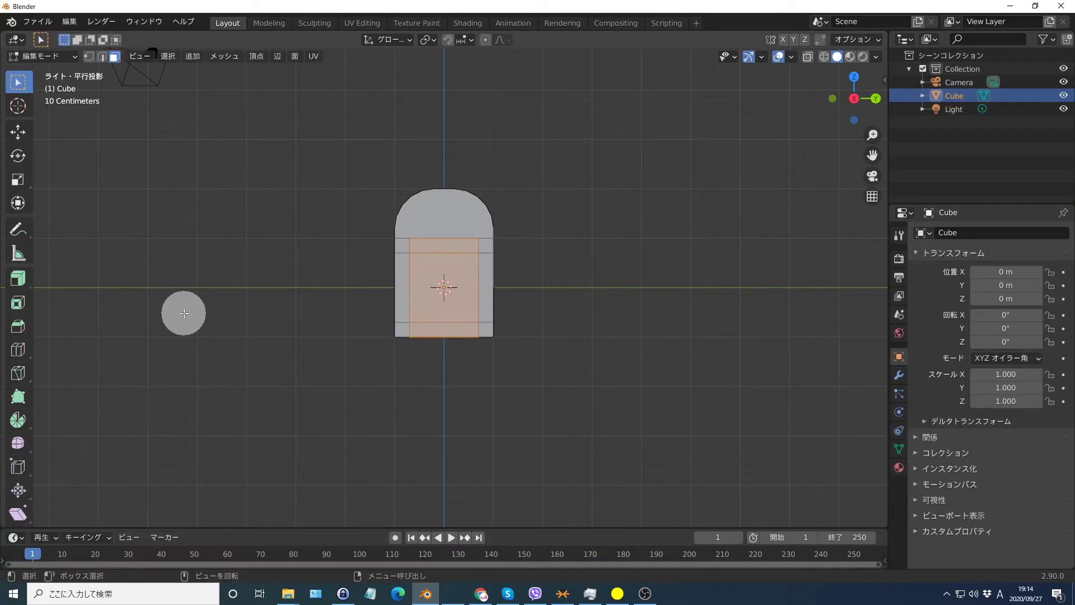
click(449, 228)
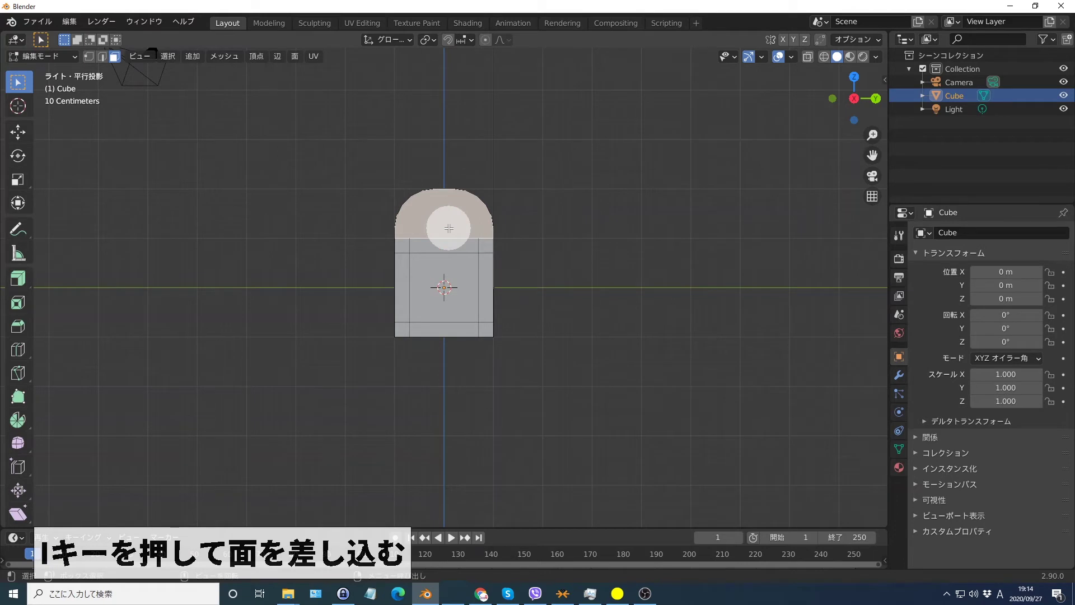
key(i)
click(449, 229)
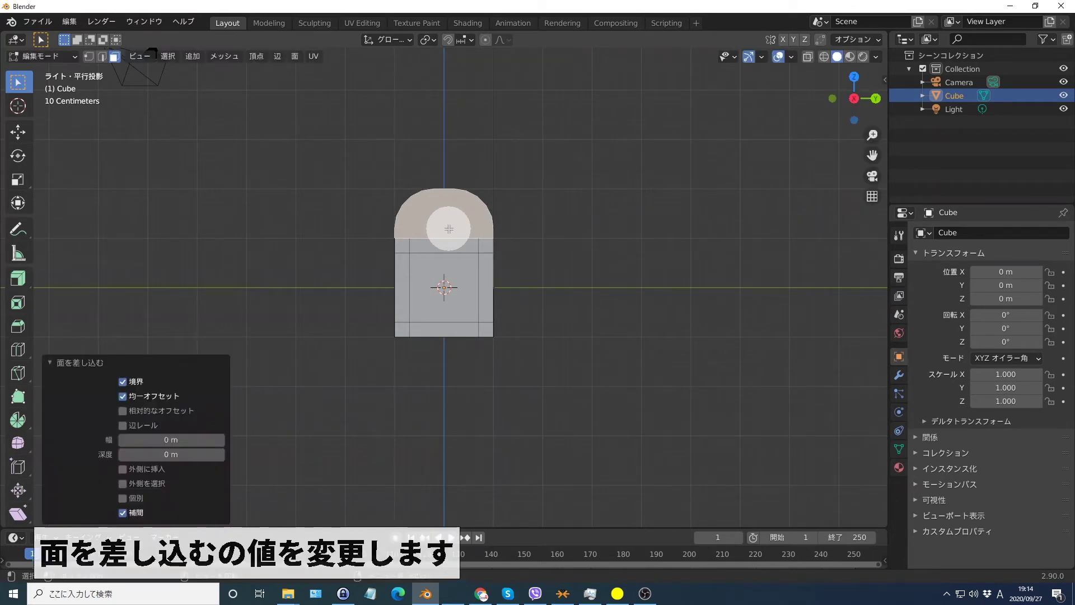
click(175, 440)
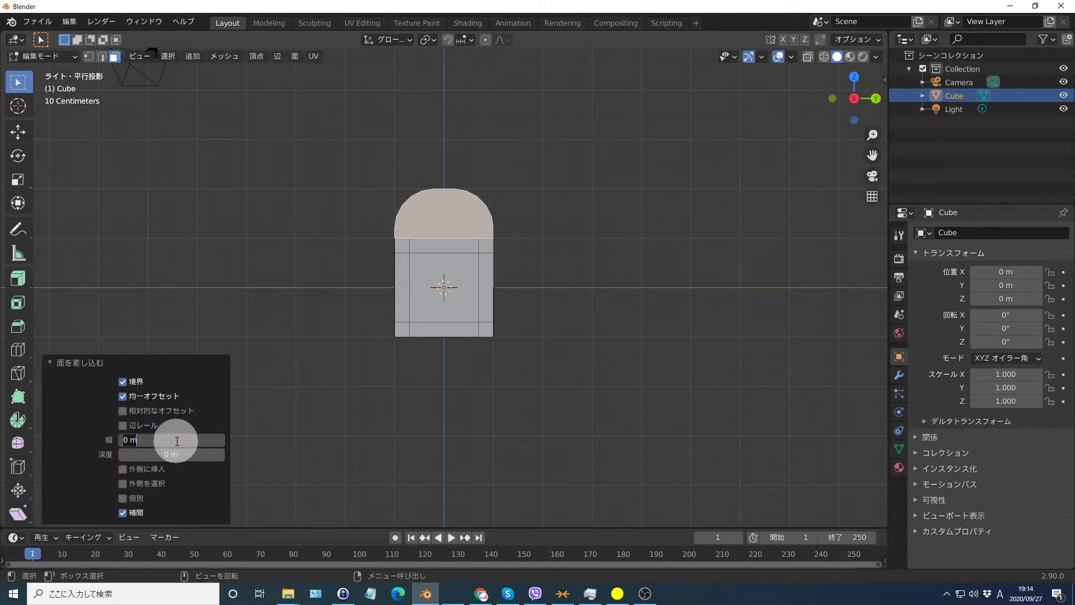
text(0.18)
key(Return)
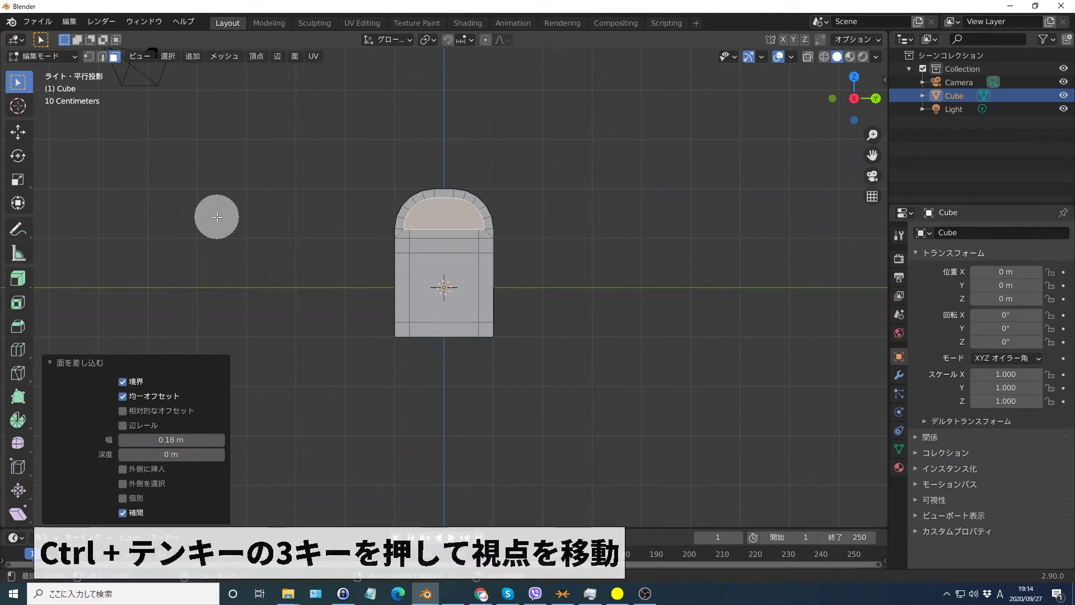
In the left orthographic view, select the lid's opposite rounded end face and inset it by 0.18 m.
key(ctrl+KP_3)
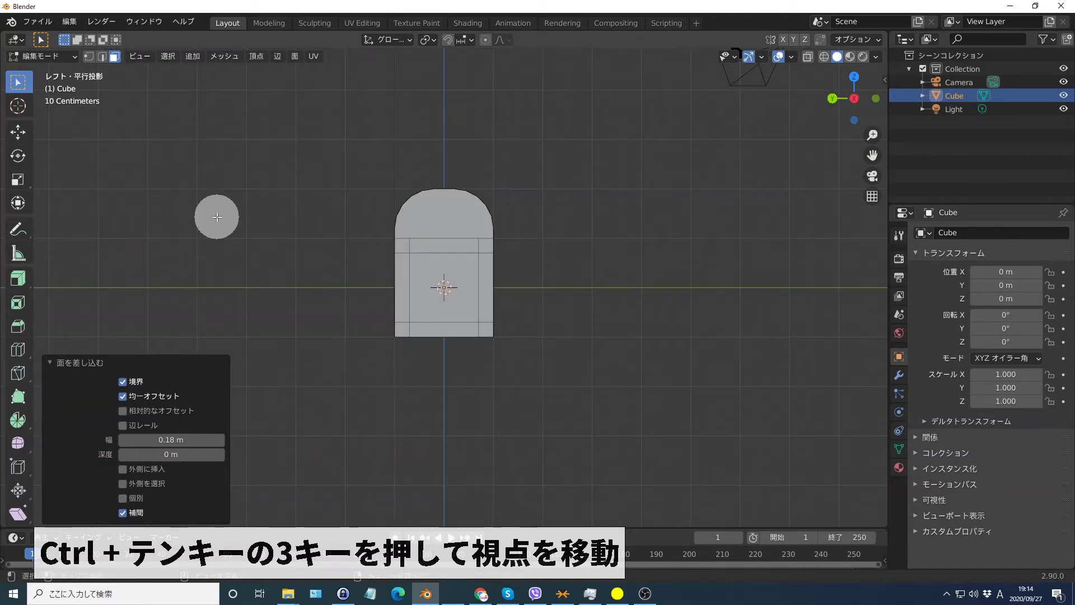
click(448, 228)
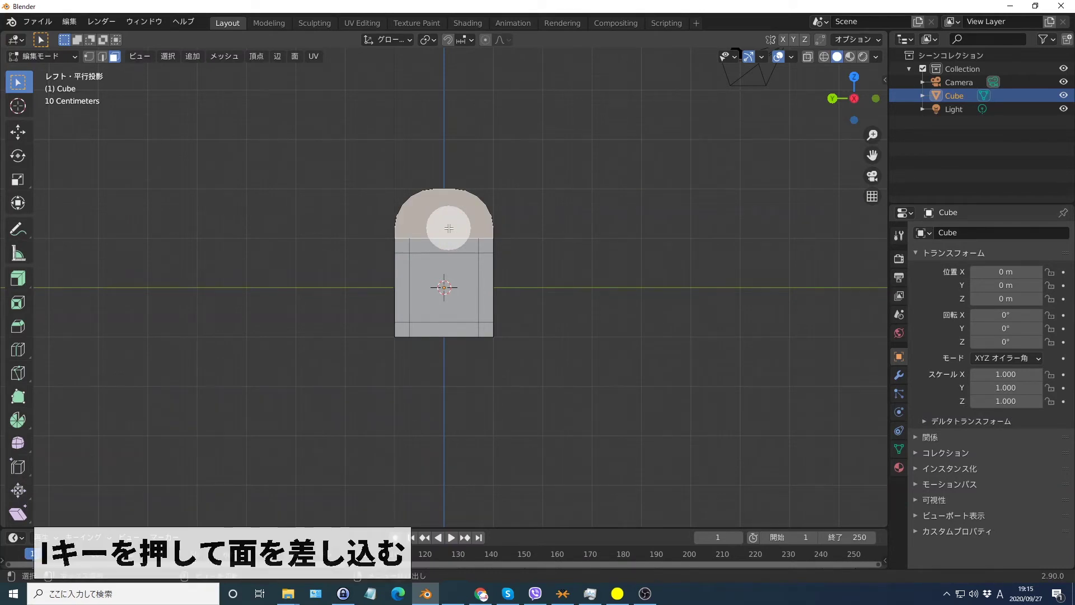
key(i)
click(449, 228)
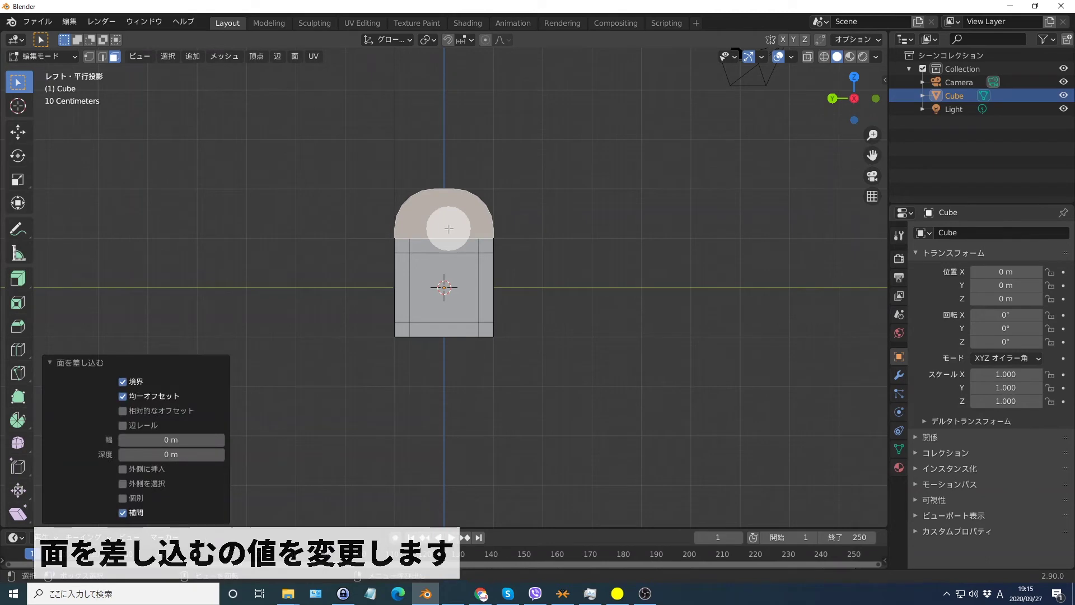
click(177, 440)
text(0.)
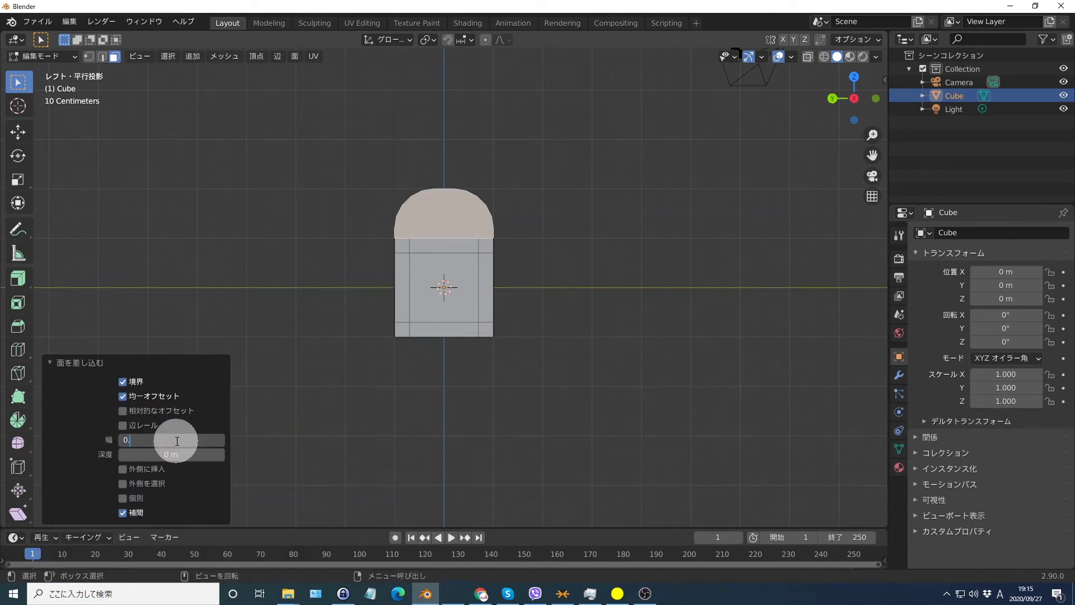
text(18)
key(Return)
click(177, 441)
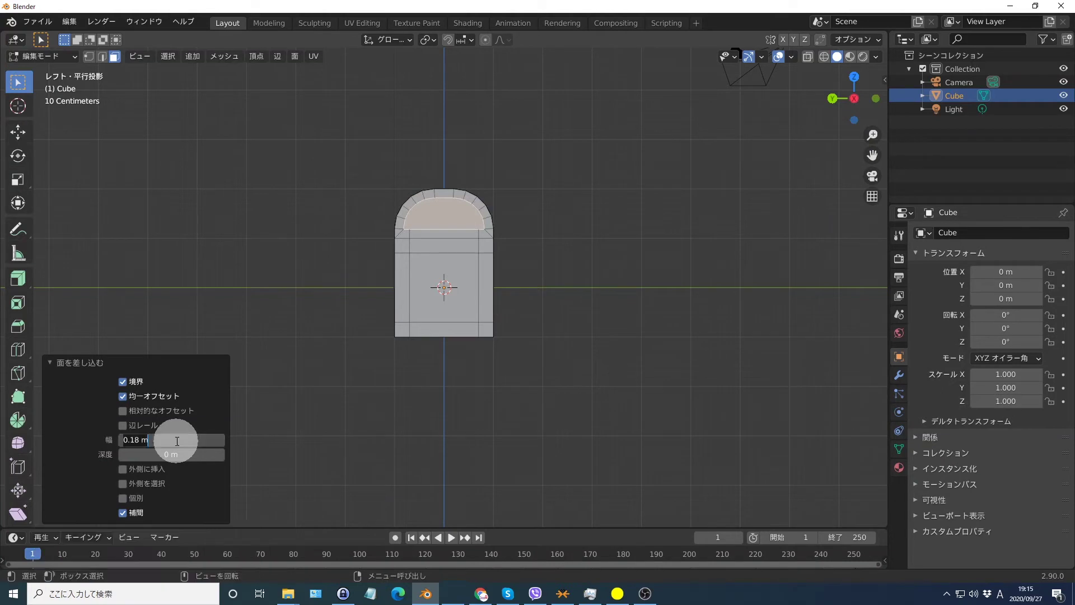
click(217, 216)
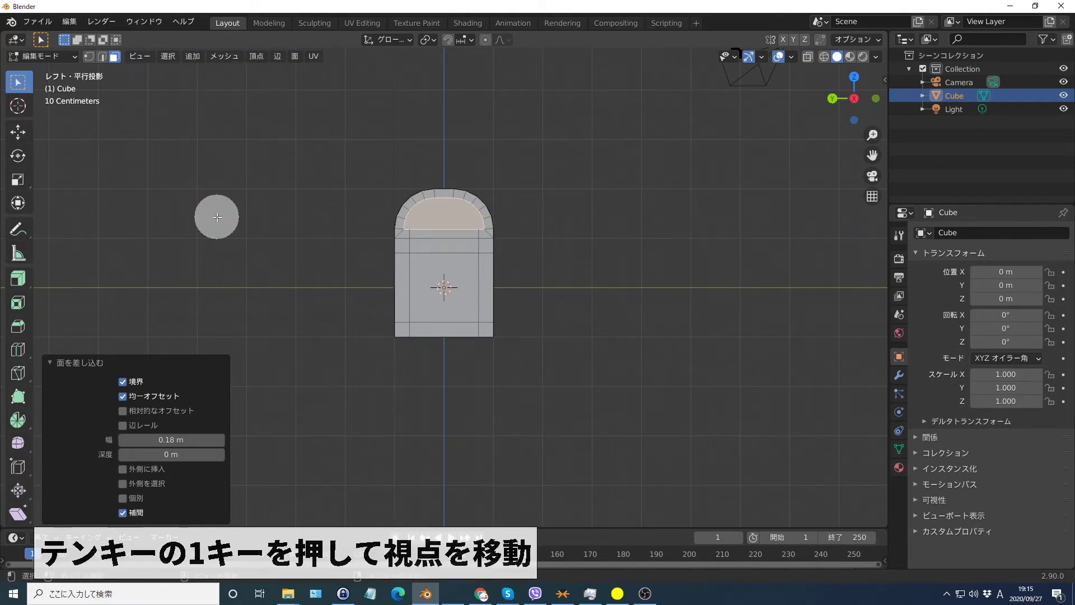
In the front orthographic view, select the large centre face of the chest's front and inset it by 0.15 m.
key(KP_1)
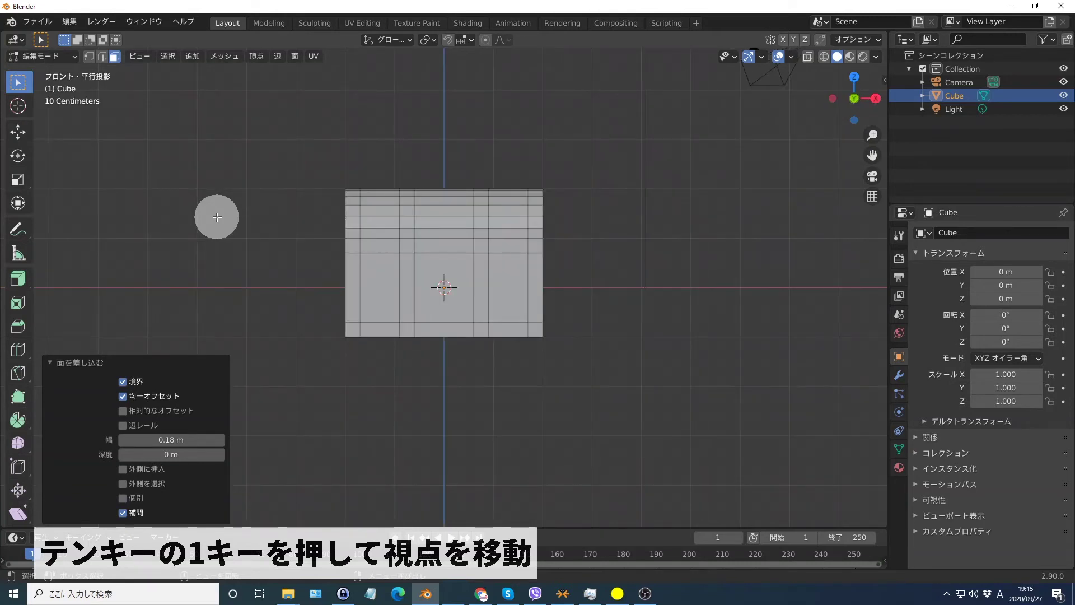
click(382, 234)
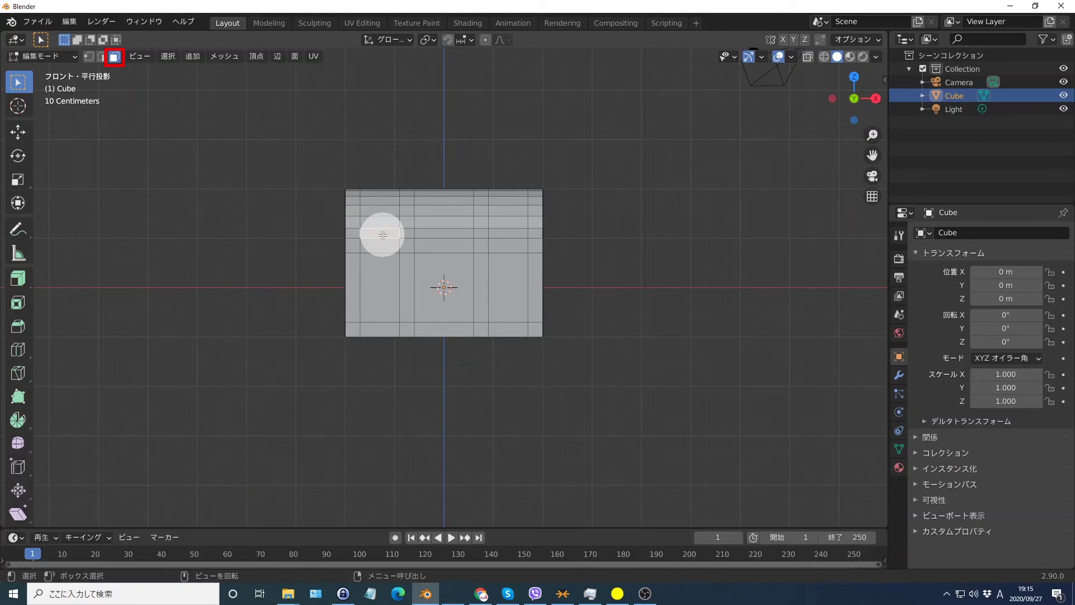
click(448, 275)
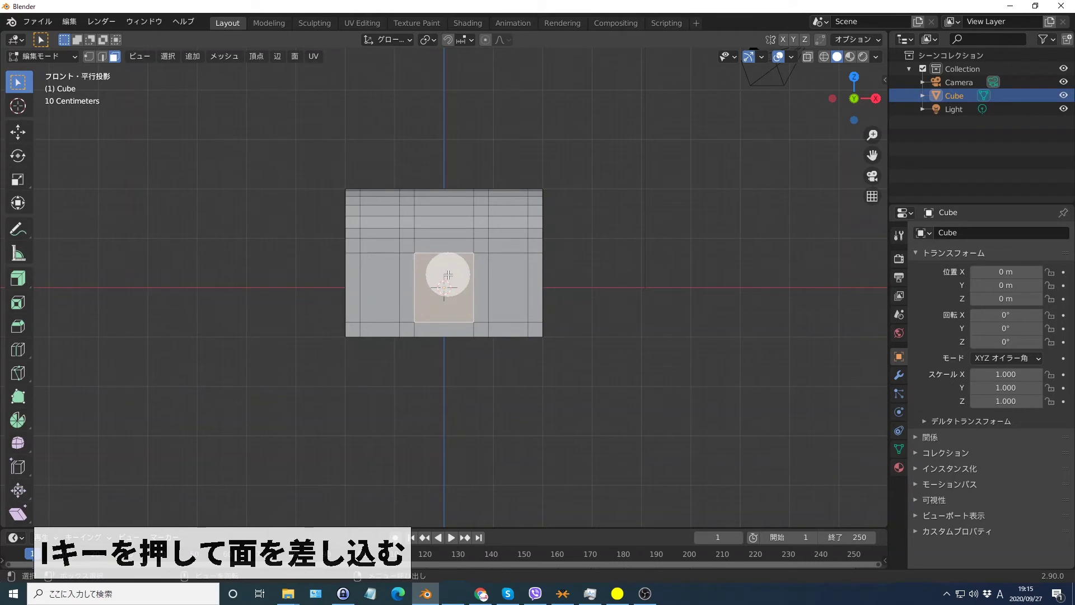
key(i)
click(426, 274)
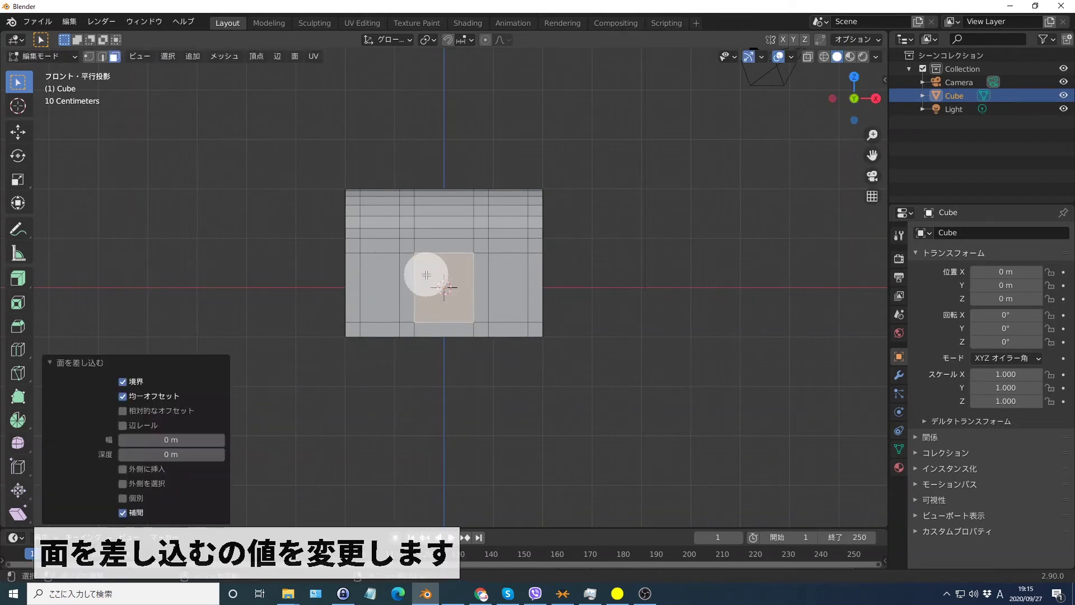
click(175, 439)
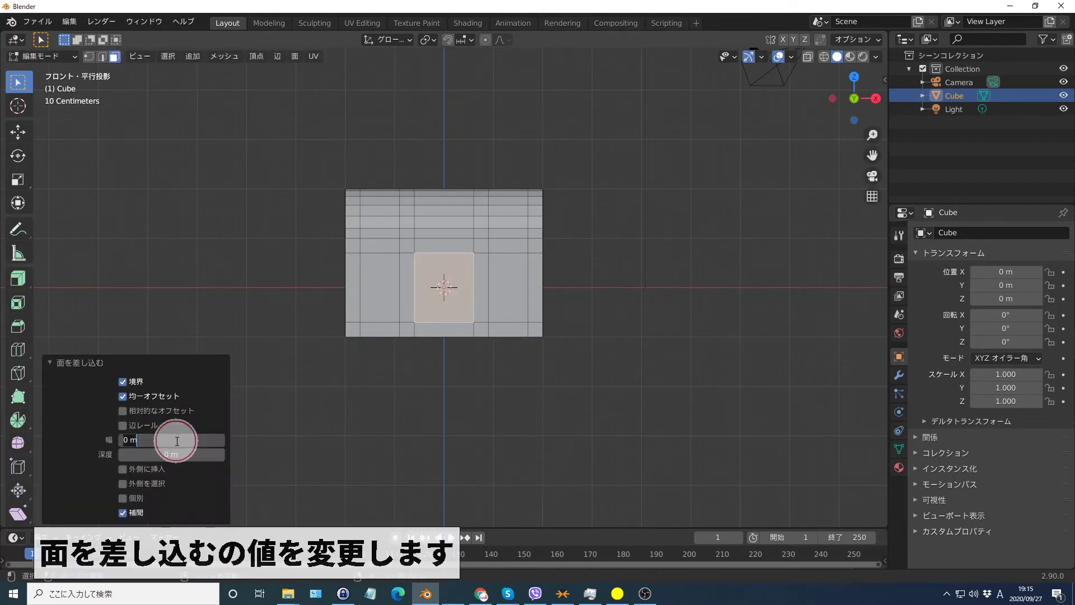
text(0.15)
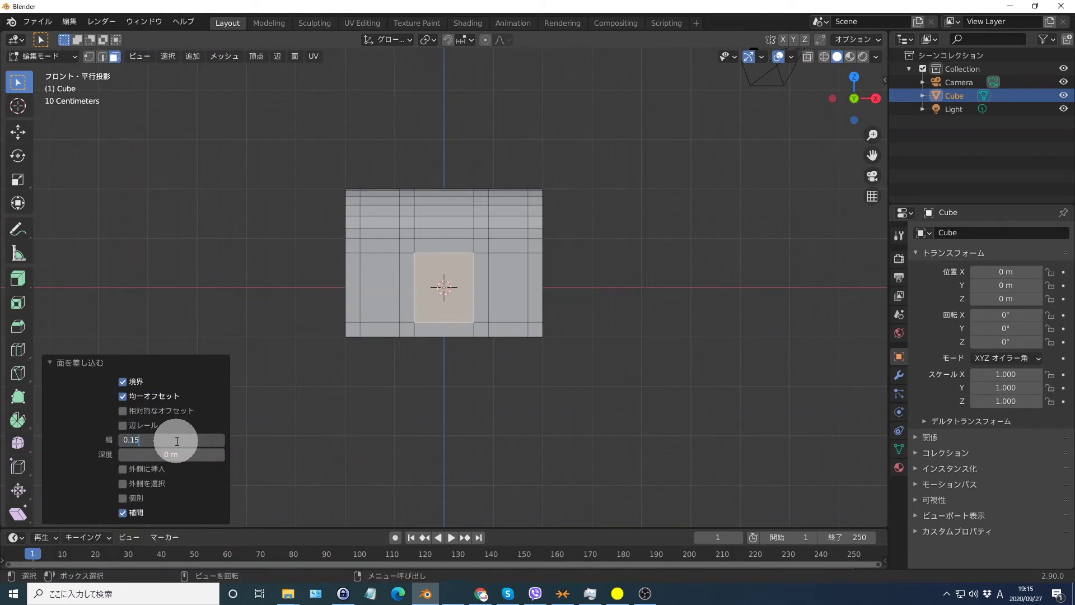
key(Return)
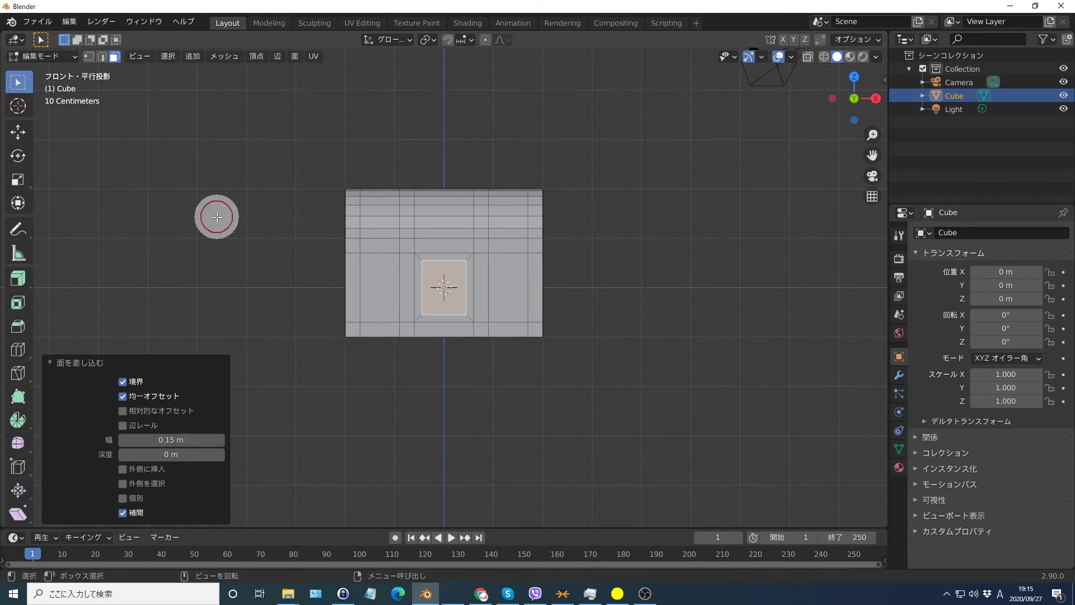
In edge select mode, move the bottom edge of the inset front panel 0.5 m up along the Z axis.
key(2)
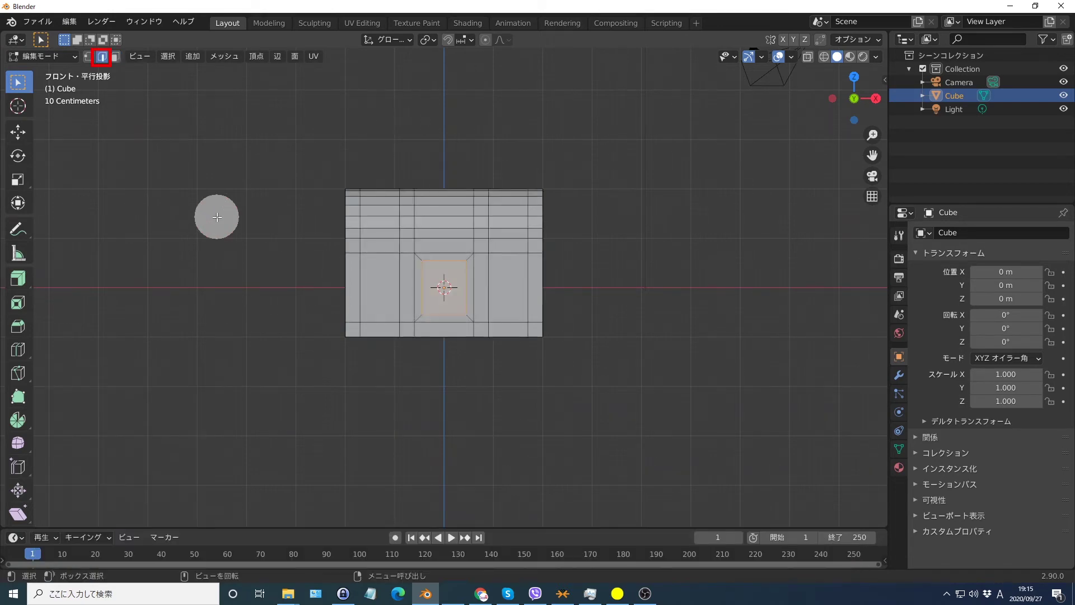
click(444, 314)
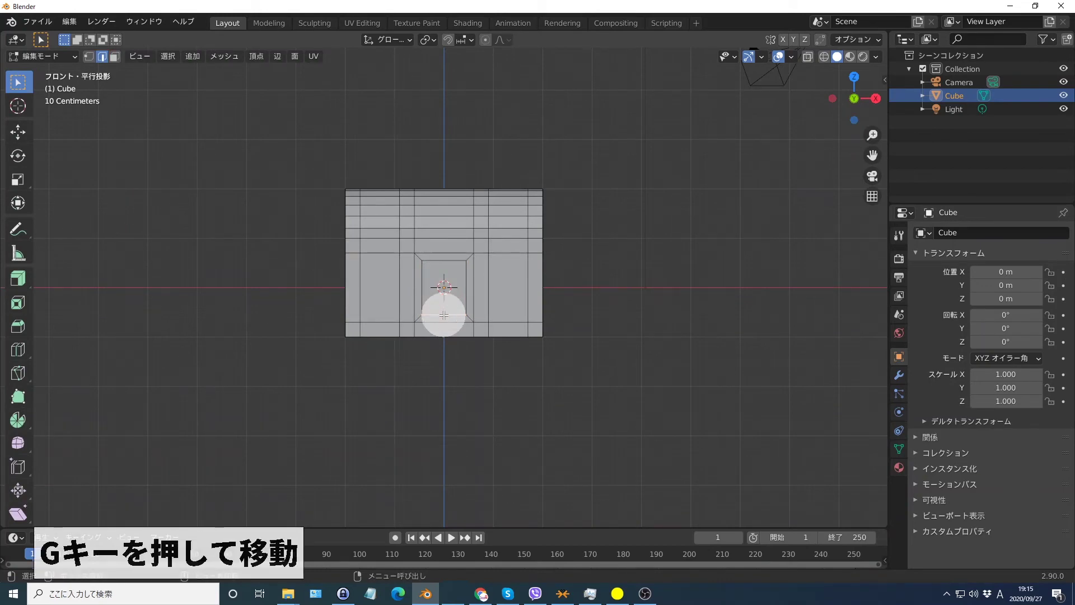
key(g)
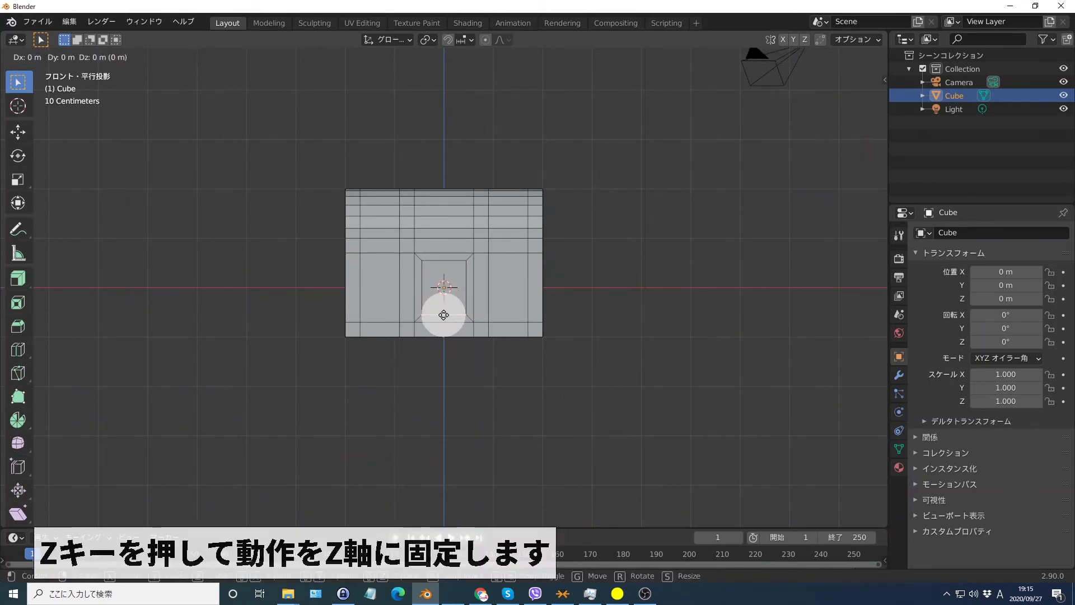
text(z)
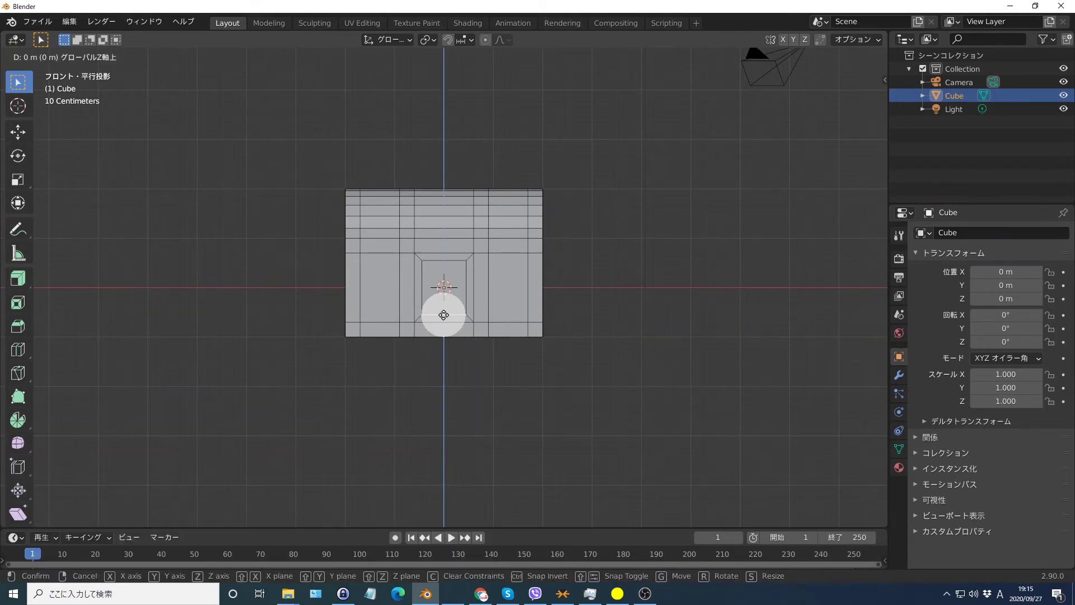
text(0.5)
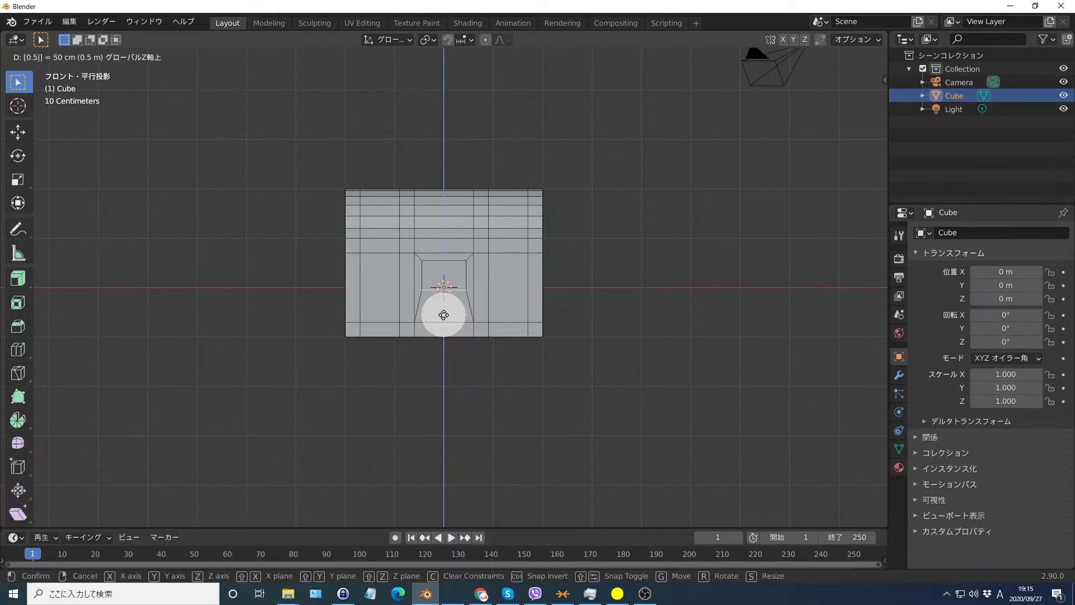
key(Return)
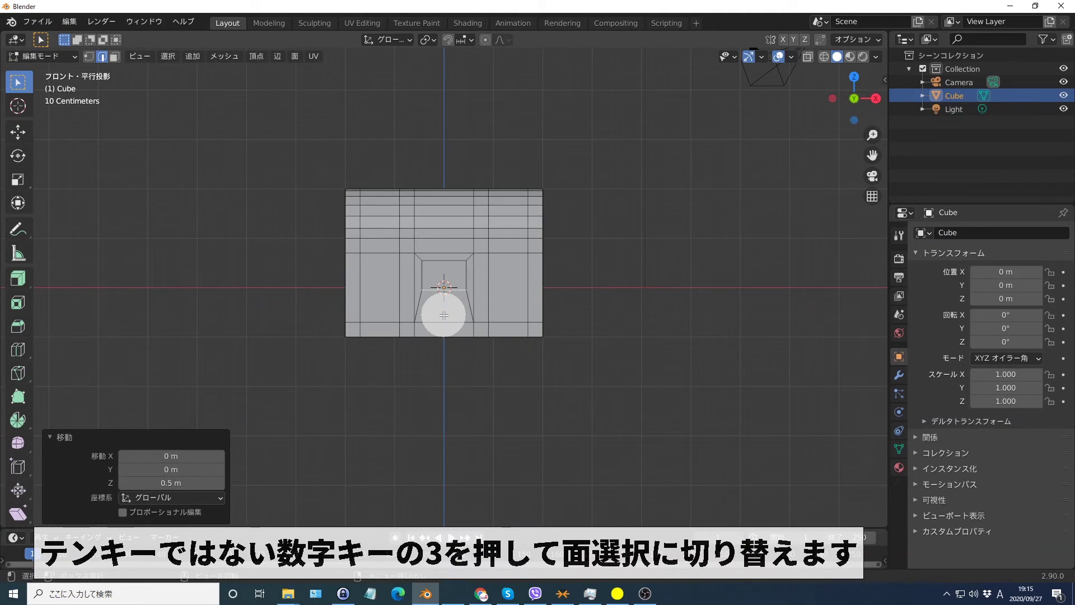
In face select mode, select all faces and deselect the three wide vertical face loops between the bands.
key(3)
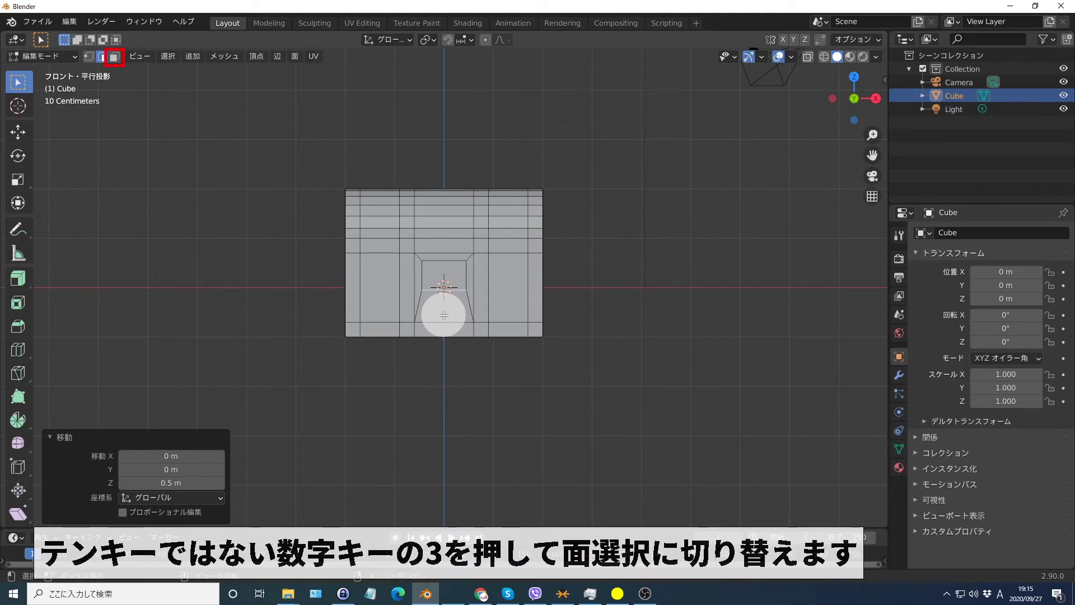
key(3)
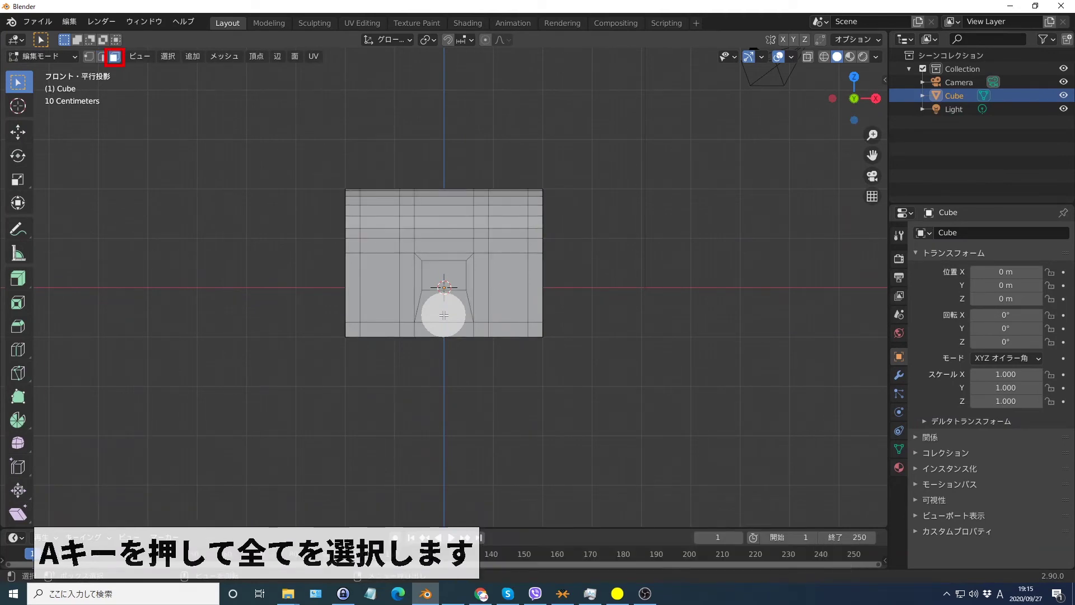
key(a)
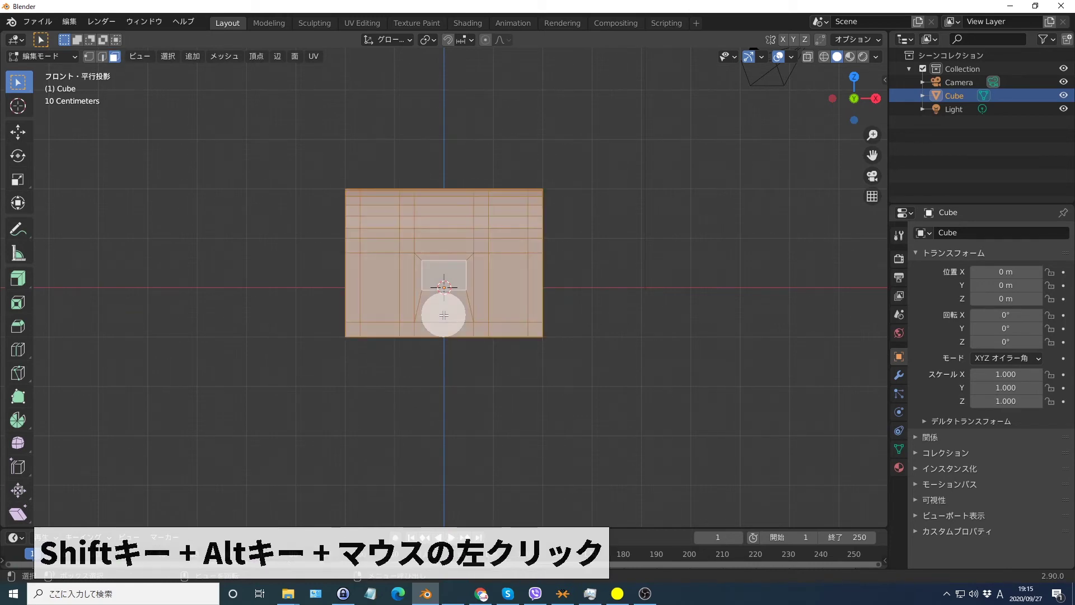
alt+shift+click(382, 236)
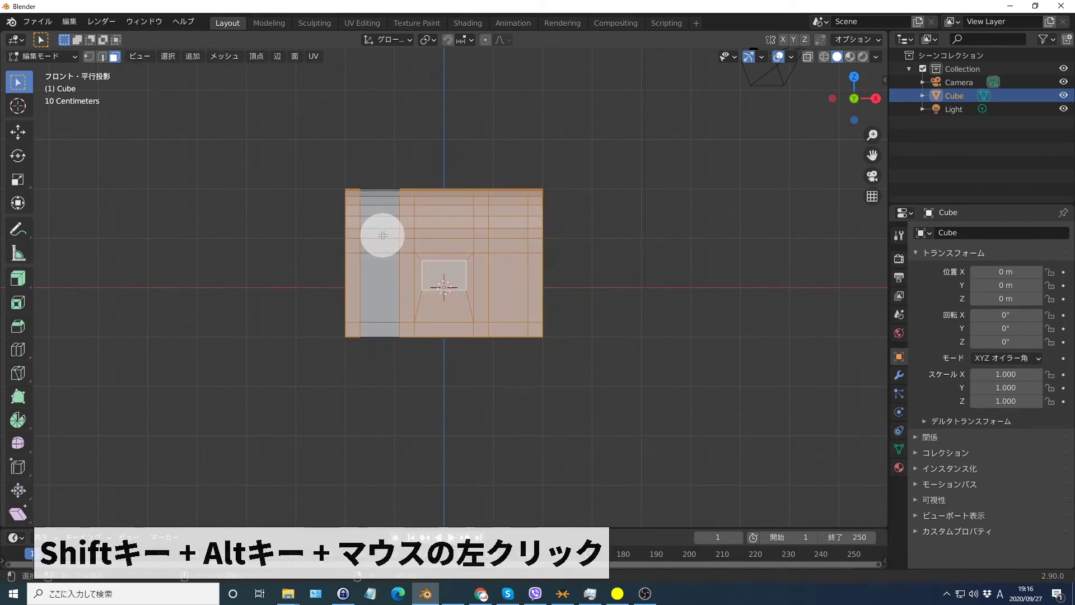
alt+shift+click(436, 230)
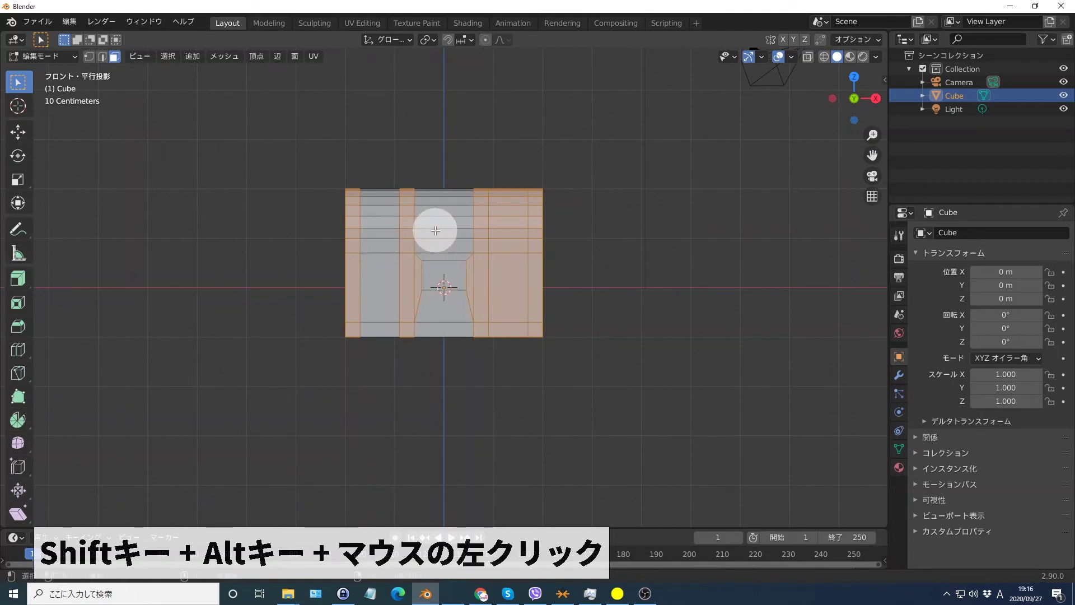
alt+shift+click(501, 233)
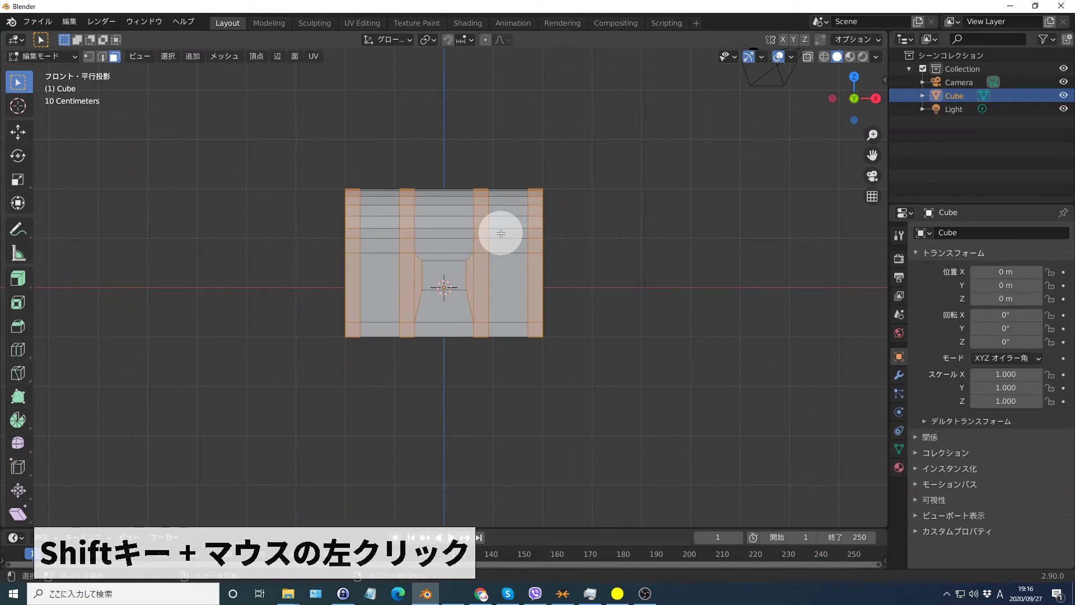
Add to the selection the front faces between the vertical bands in the lid's lowest row and the body's top row.
shift+click(382, 236)
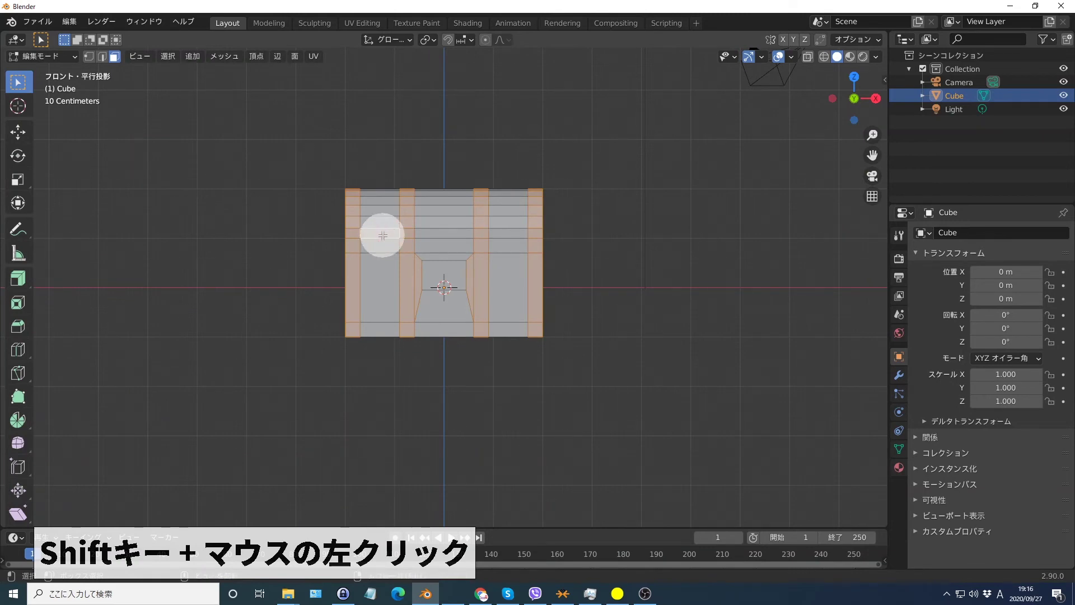
shift+click(436, 231)
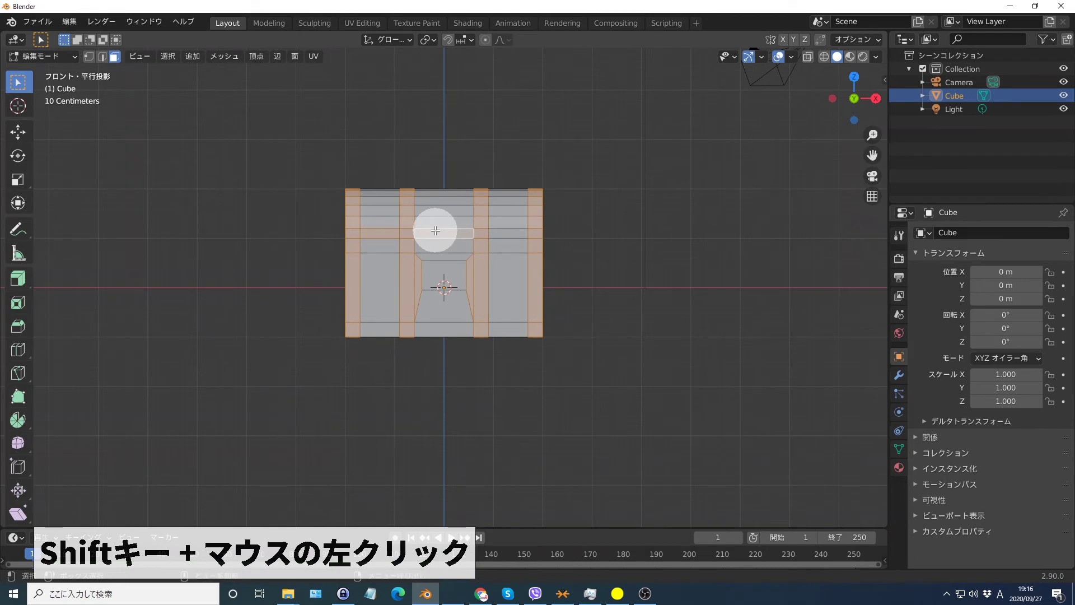
shift+click(501, 233)
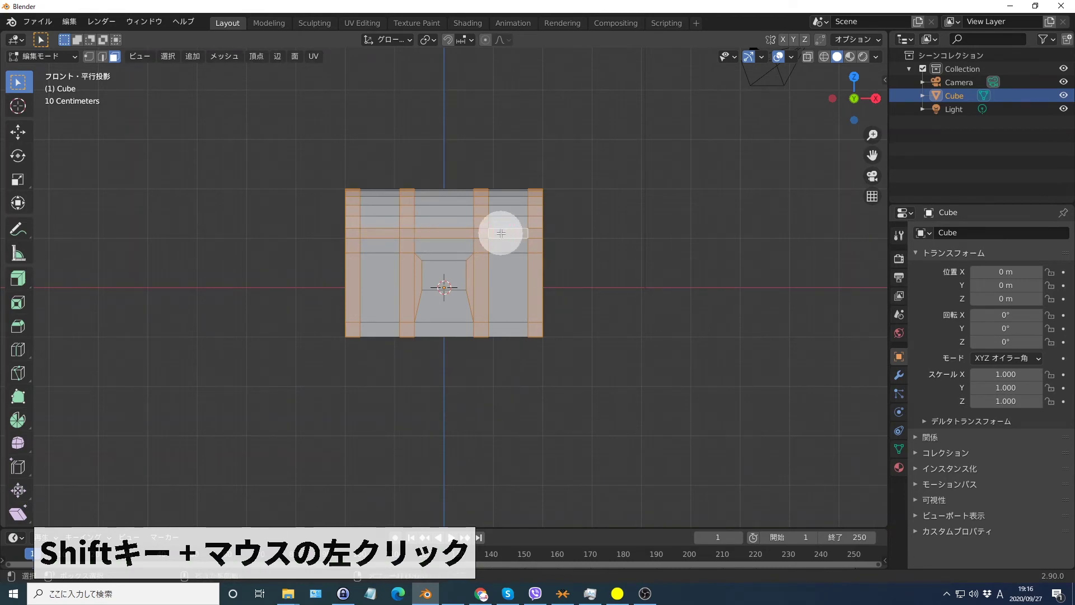
shift+click(382, 245)
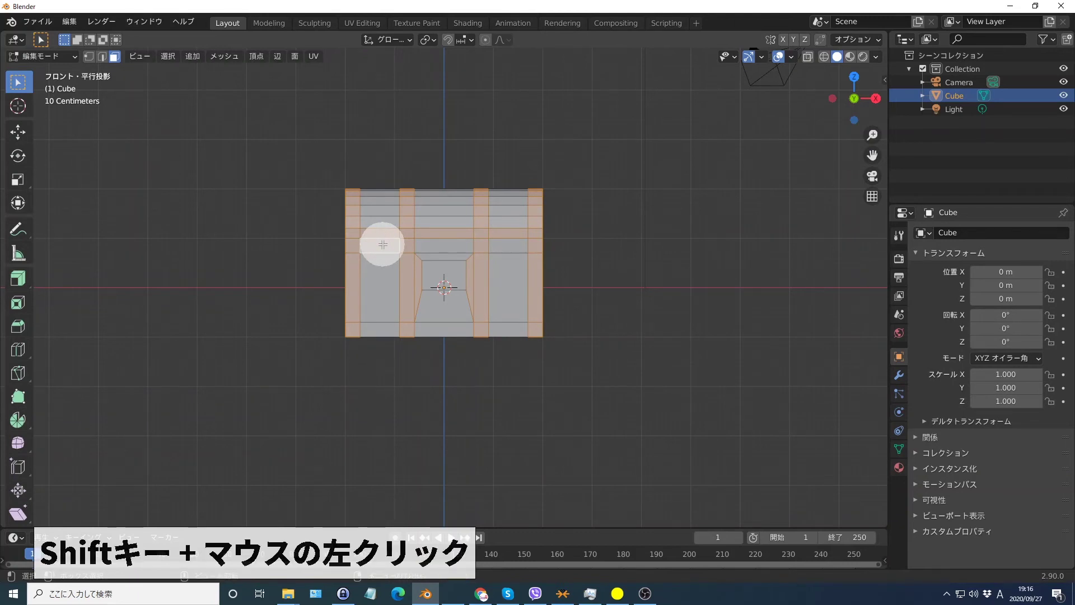
shift+click(436, 245)
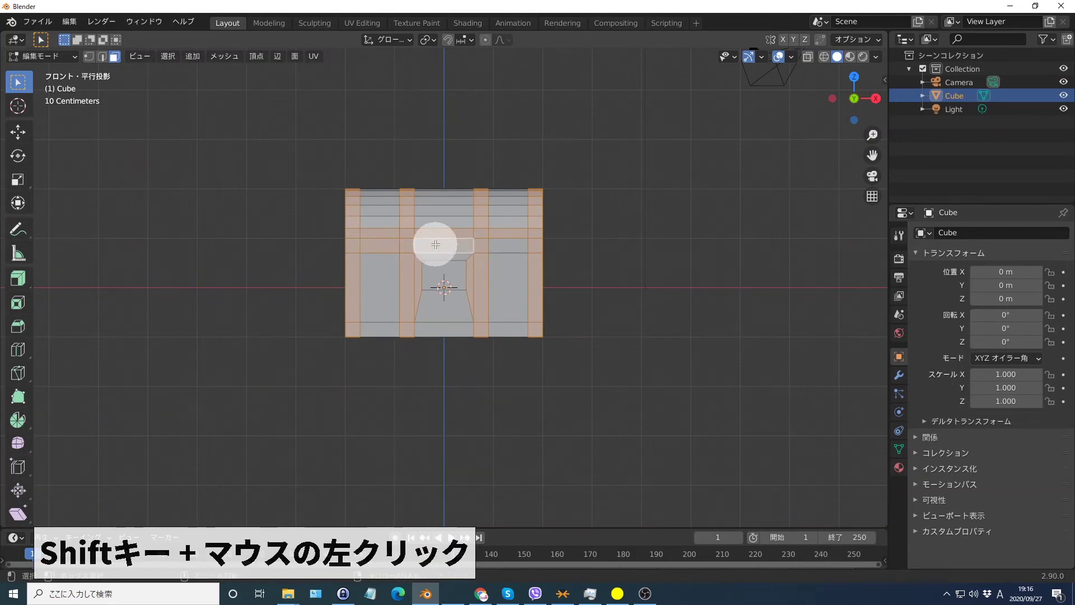
shift+click(501, 245)
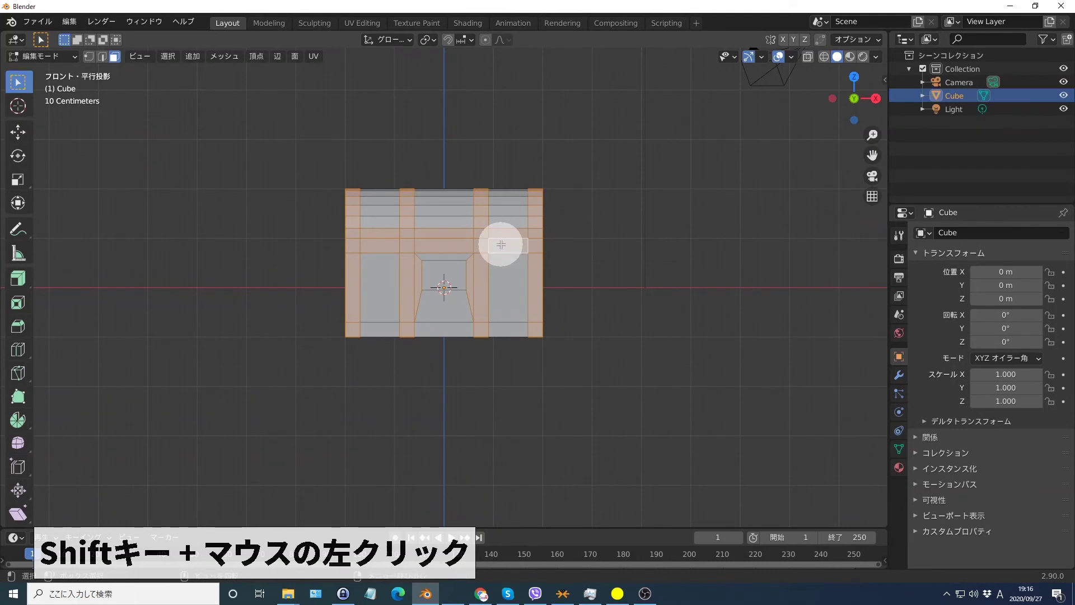
Add to the selection the three front faces between the vertical bands in the body's bottom row.
shift+click(383, 327)
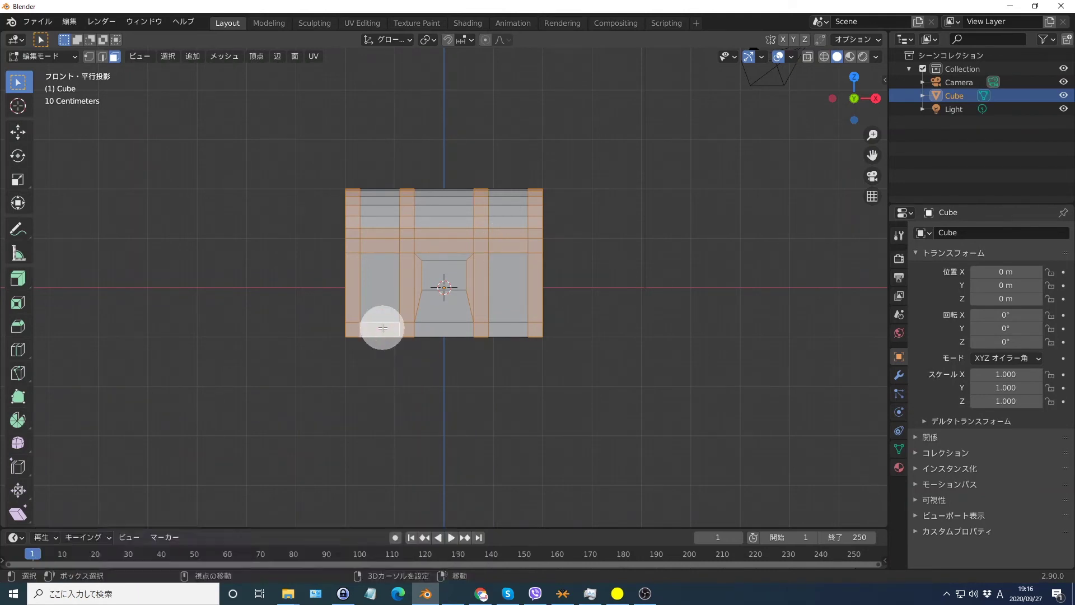
shift+click(435, 328)
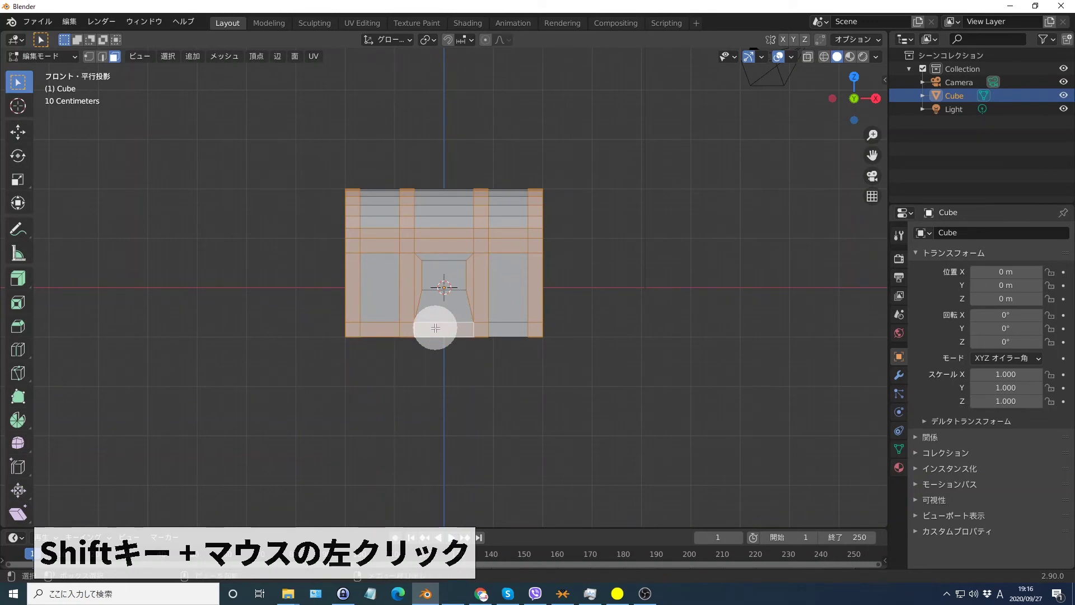
shift+click(500, 327)
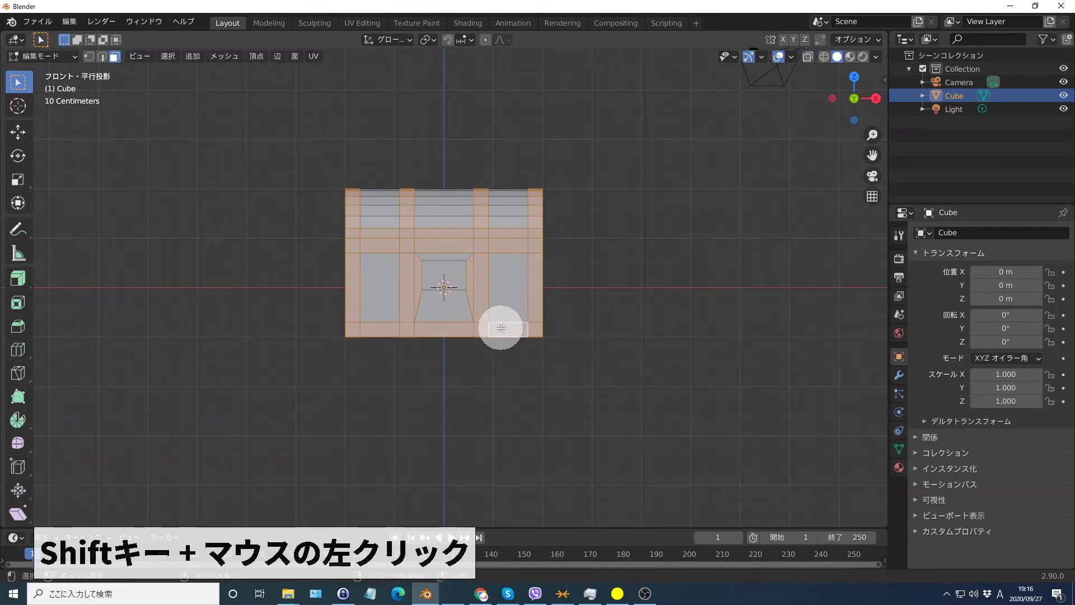
Deselect the two narrow faces flanking the front inset panel and add the panel's upper lock plate face to the selection.
shift+click(416, 271)
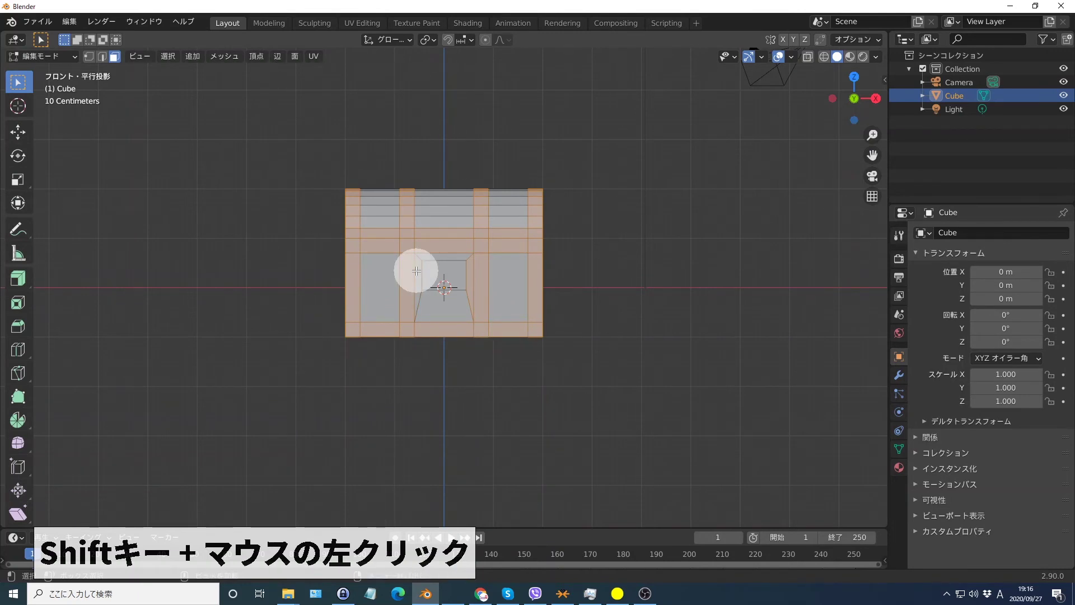
shift+click(468, 271)
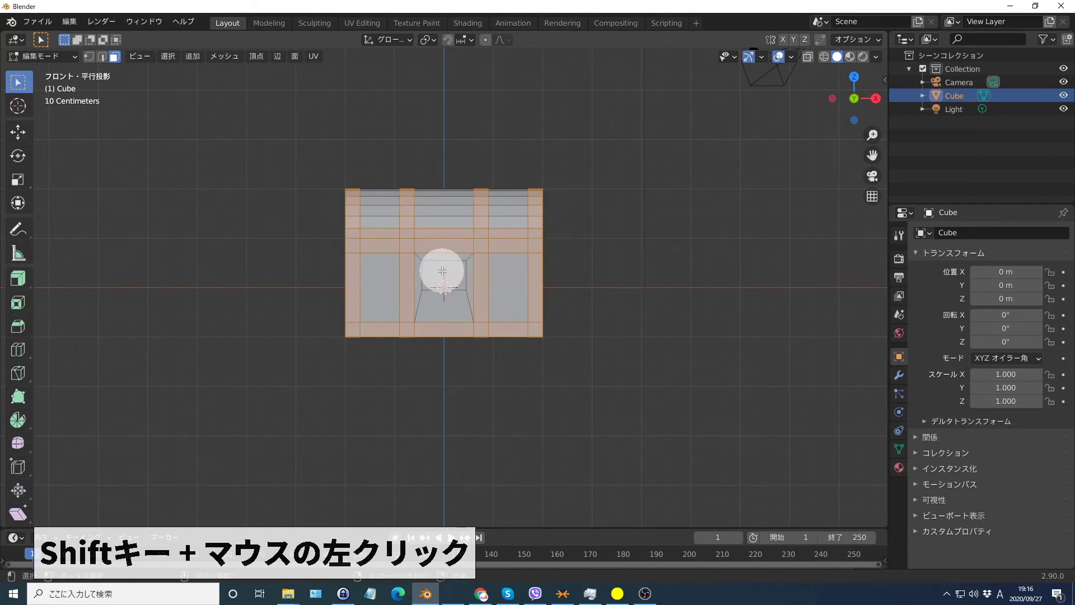
shift+click(442, 271)
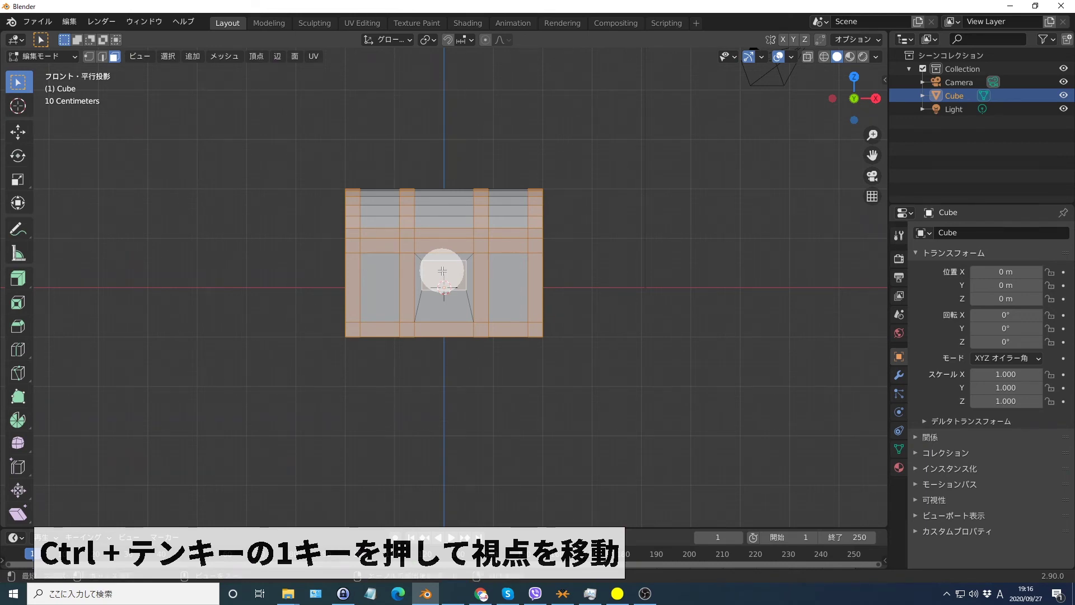
In the back orthographic view, add the faces between the vertical bands in the lid's lowest row and the body's top and bottom rows.
key(ctrl+KP_1)
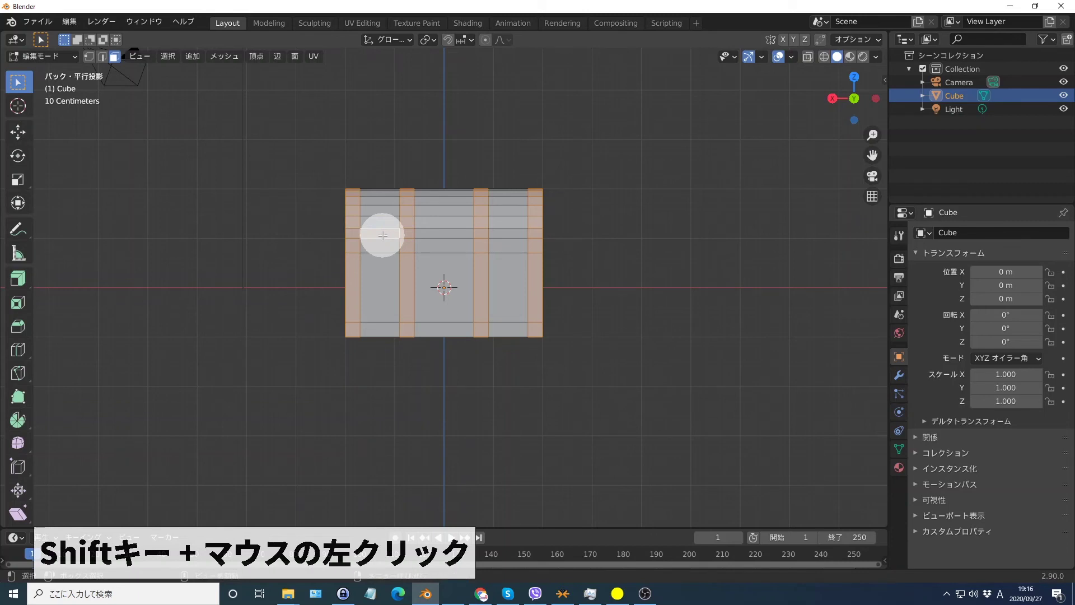
shift+click(436, 230)
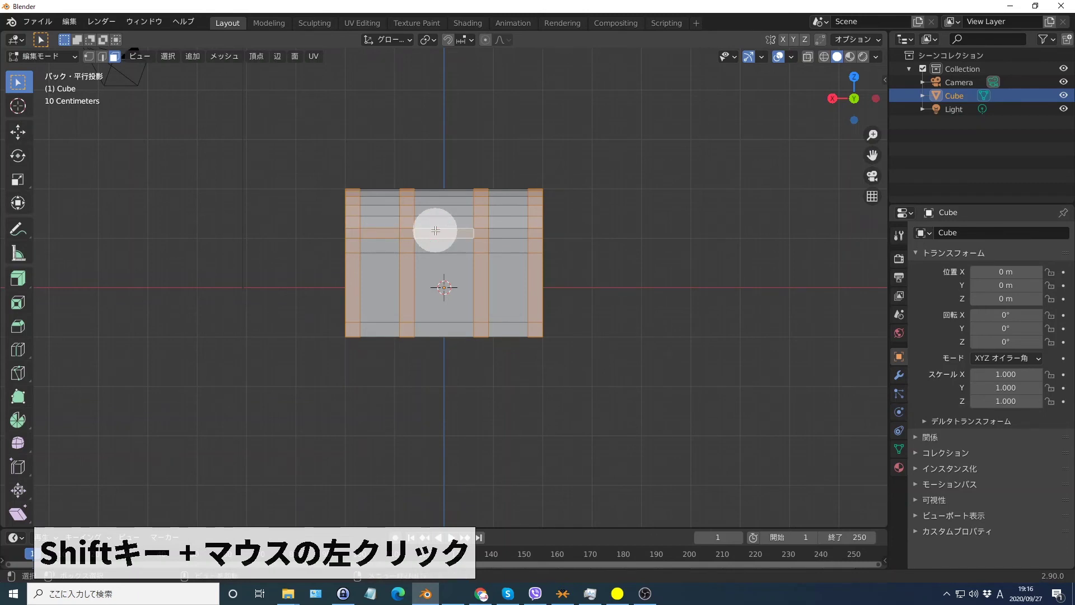
shift+click(501, 233)
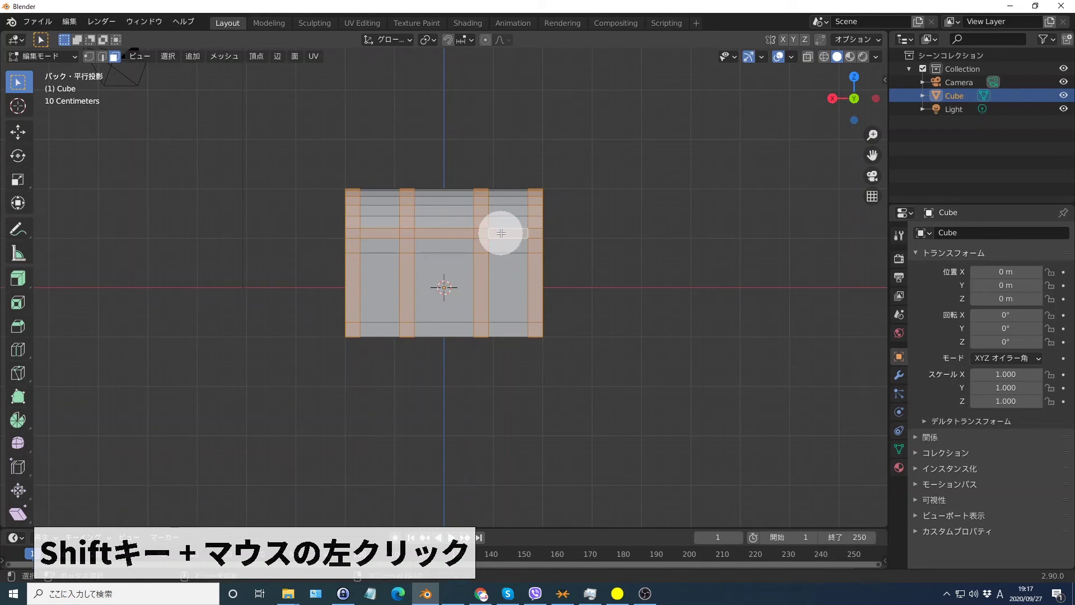
shift+click(383, 245)
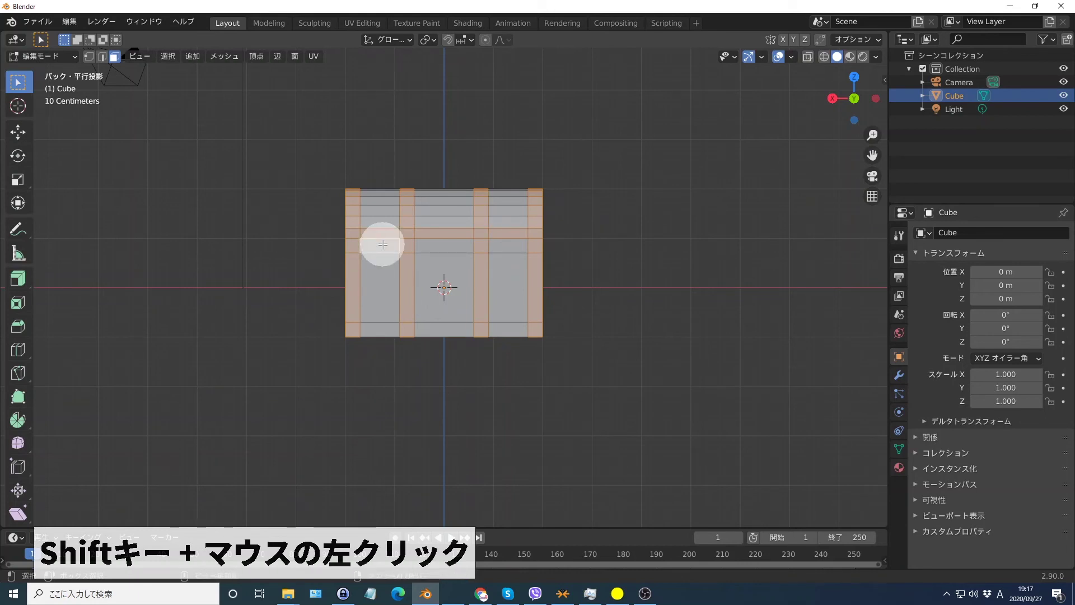
shift+click(435, 245)
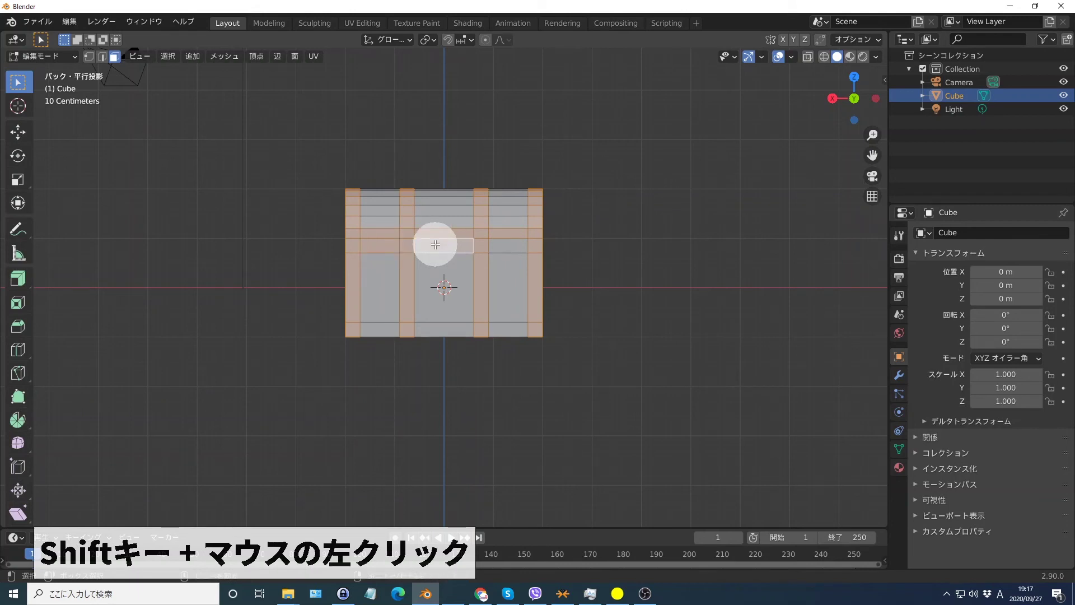
shift+click(501, 244)
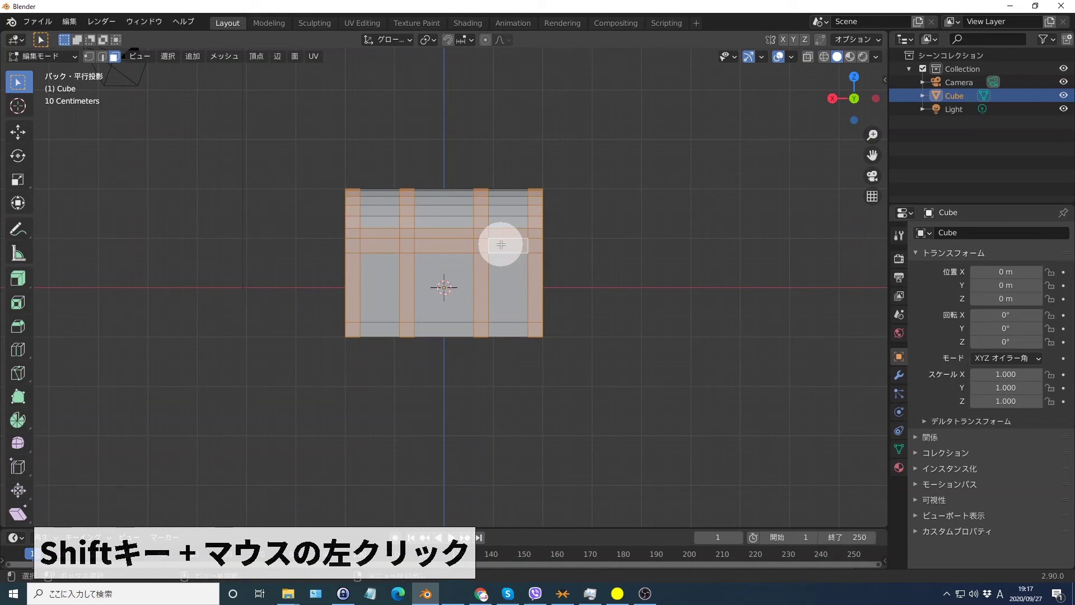
shift+click(383, 327)
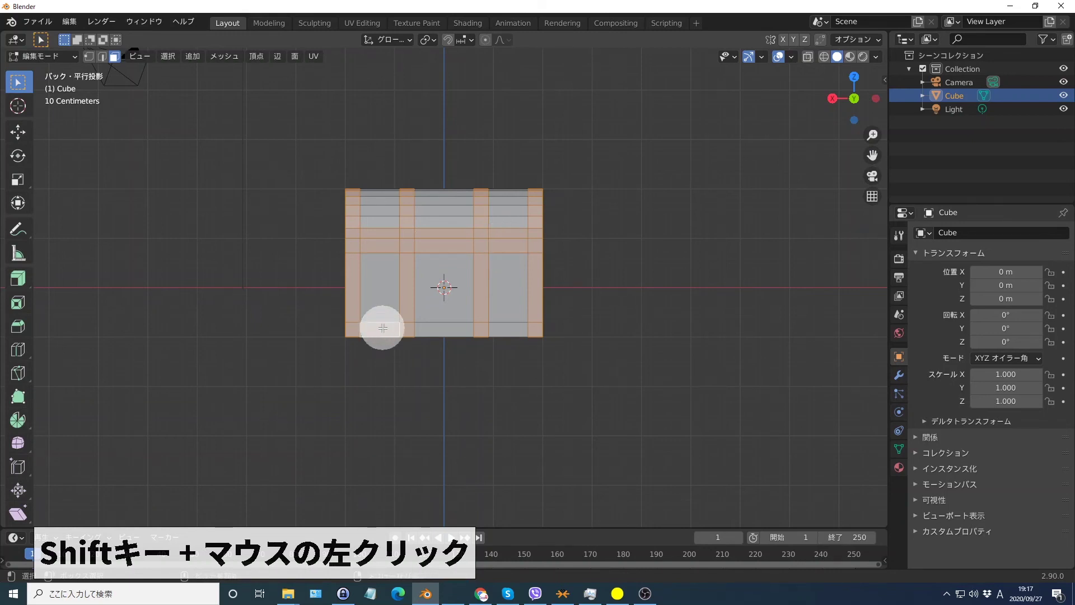
shift+click(436, 327)
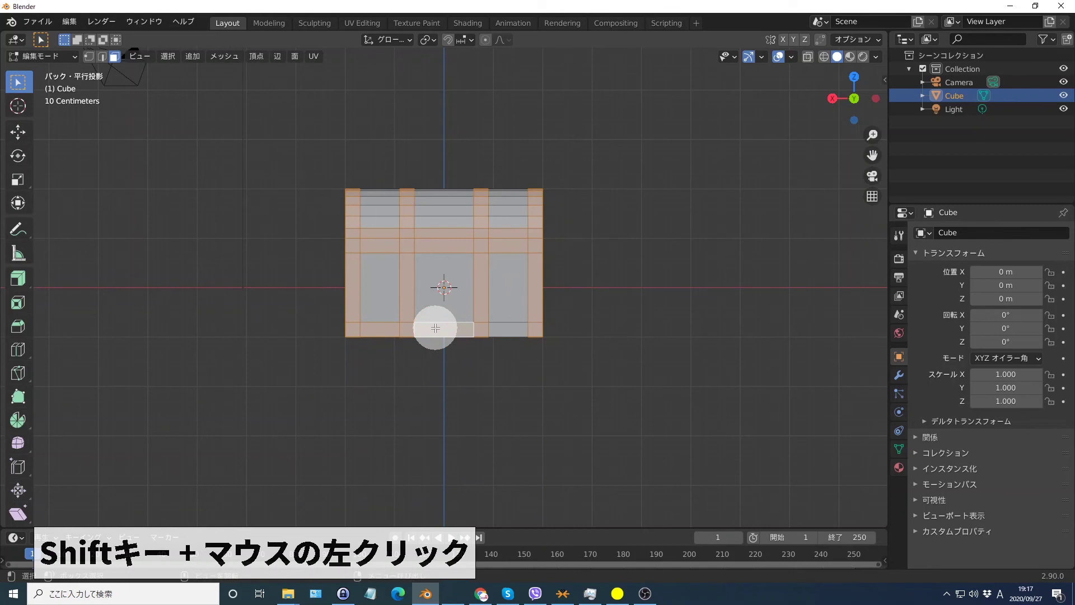
shift+click(501, 327)
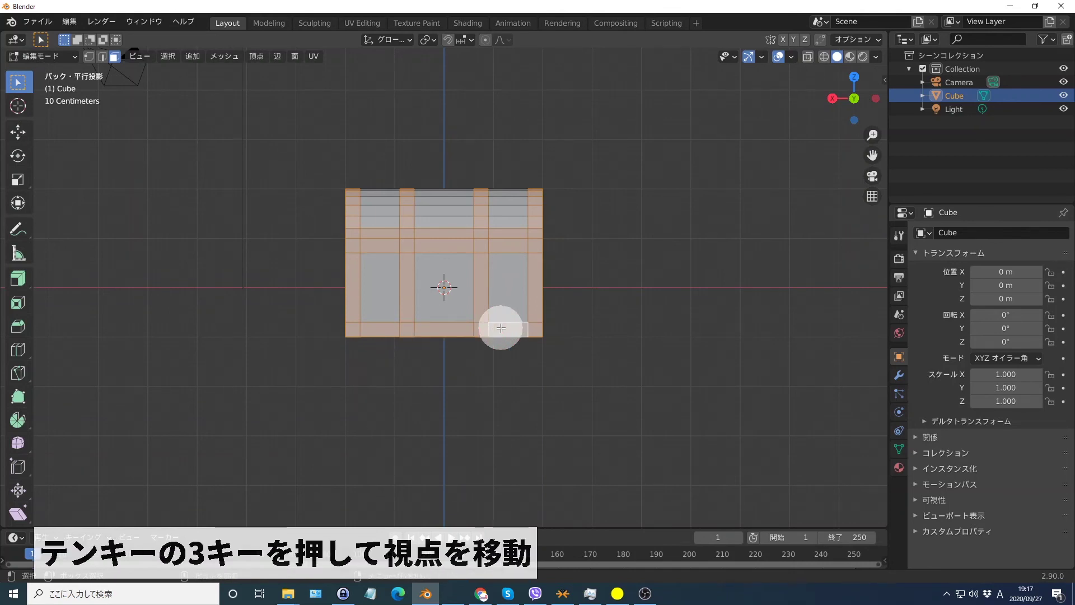
In the right and left orthographic views, deselect the large centre face and the arched lid face on each end of the chest.
key(KP_3)
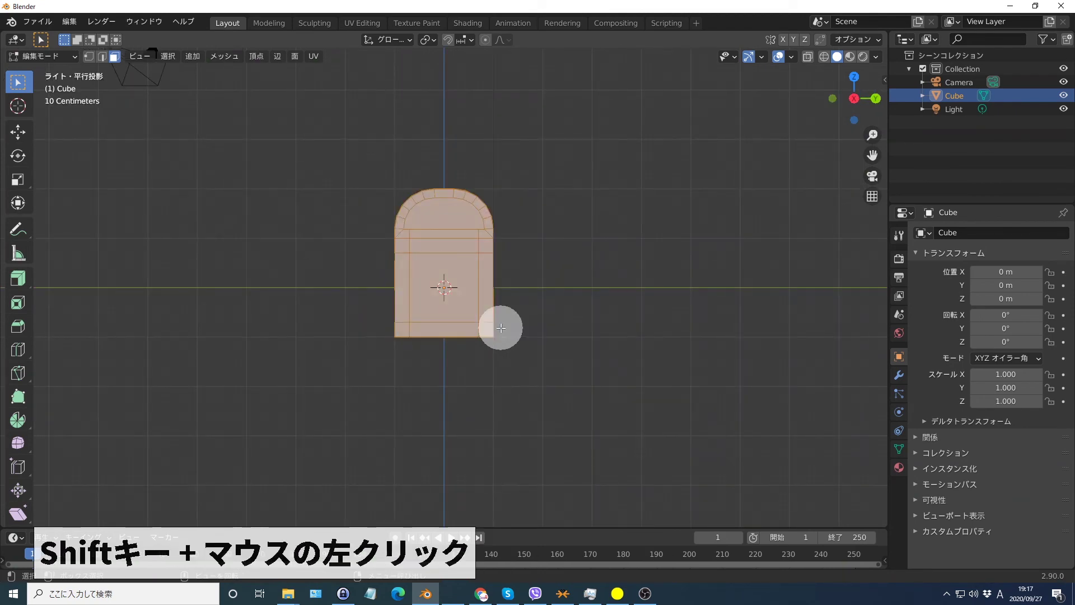
shift+click(442, 287)
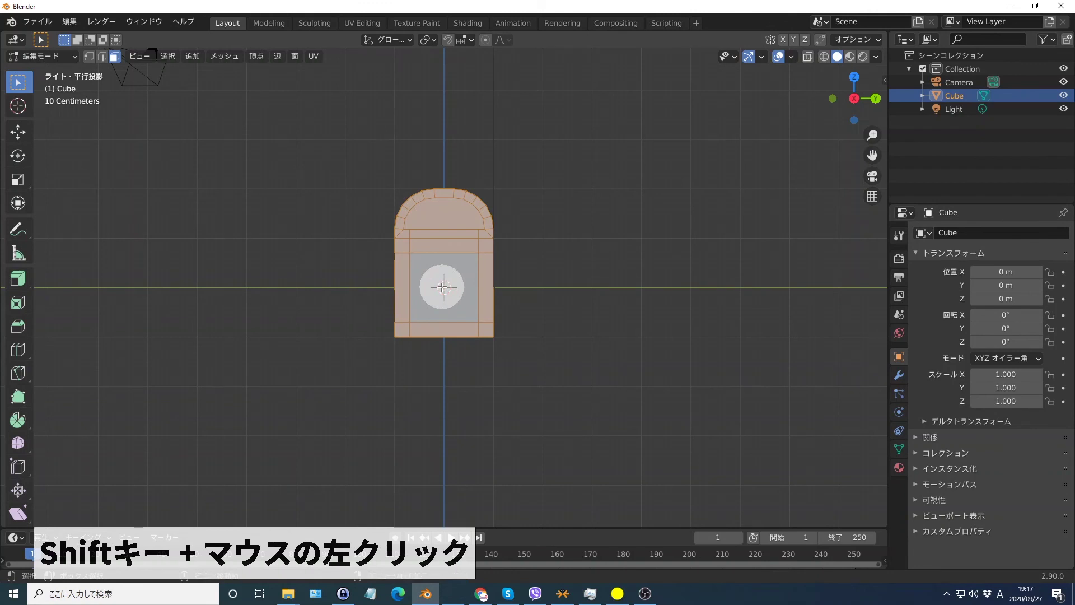
shift+click(442, 215)
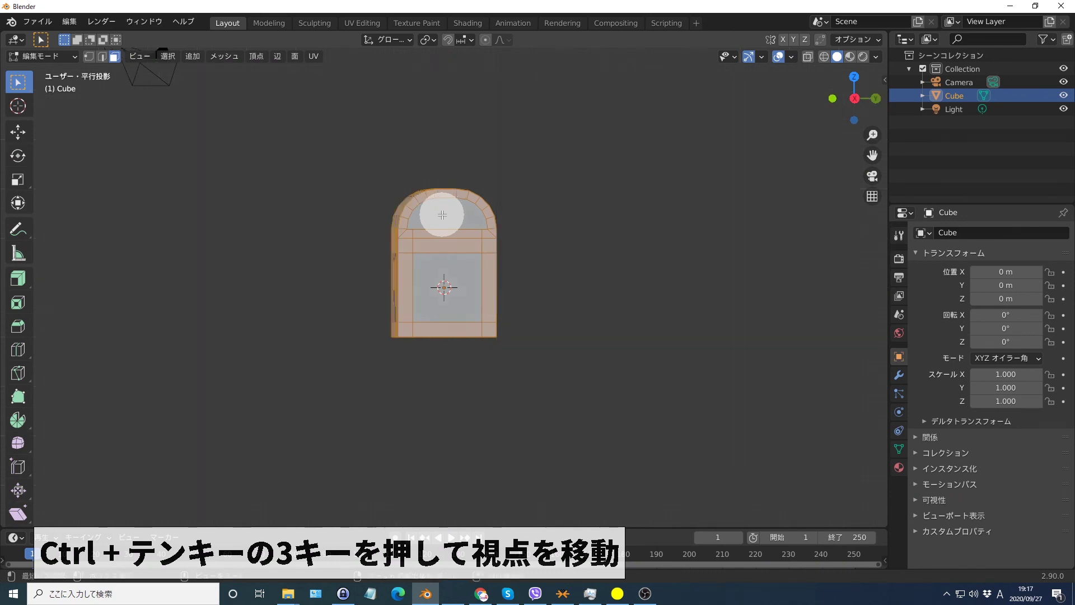
key(ctrl+KP_3)
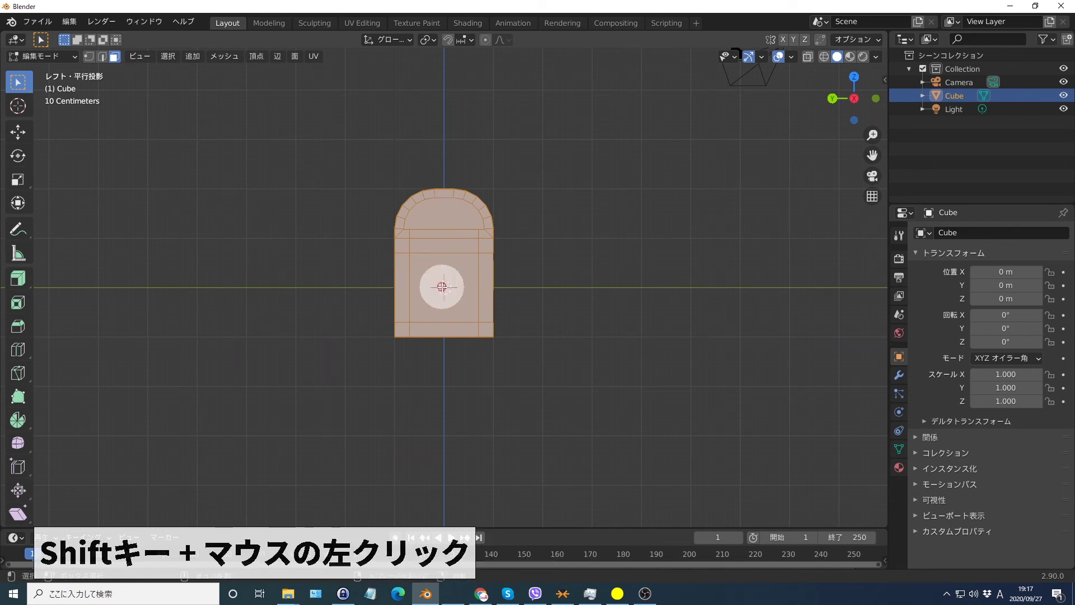
shift+click(443, 287)
shift+click(442, 215)
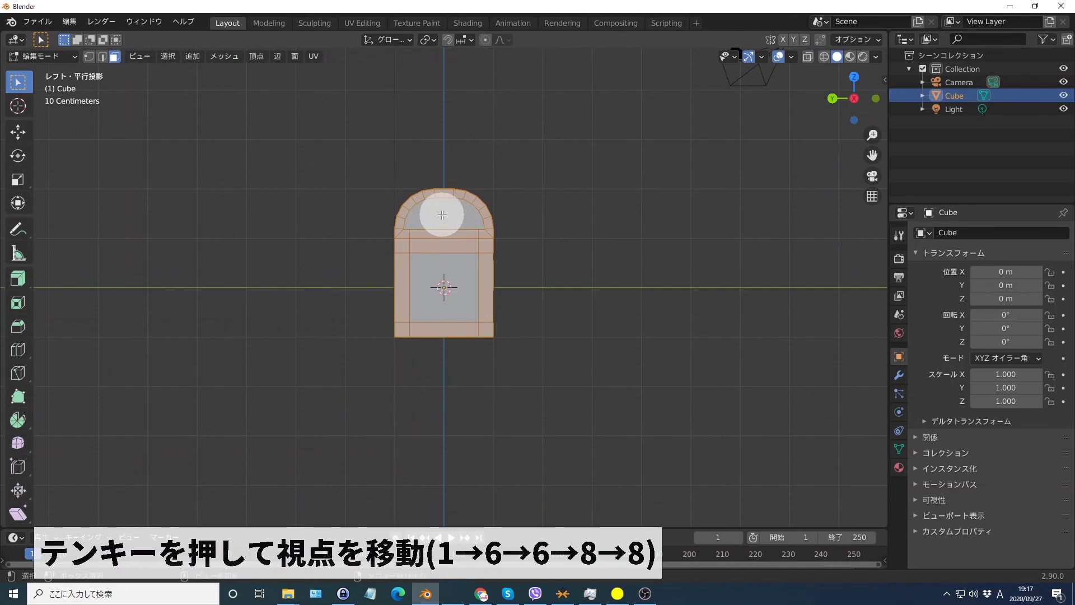
Set an angled perspective view of the chest from above, showing its front and right end.
key(KP_1)
key(KP_6)
key(KP_6)
key(KP_8)
key(KP_8)
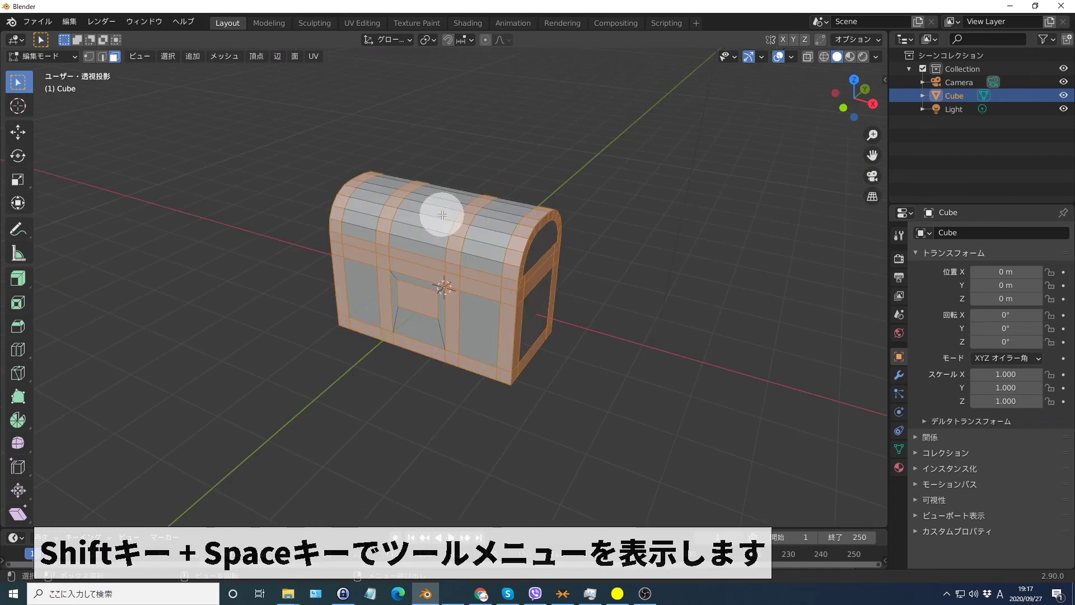